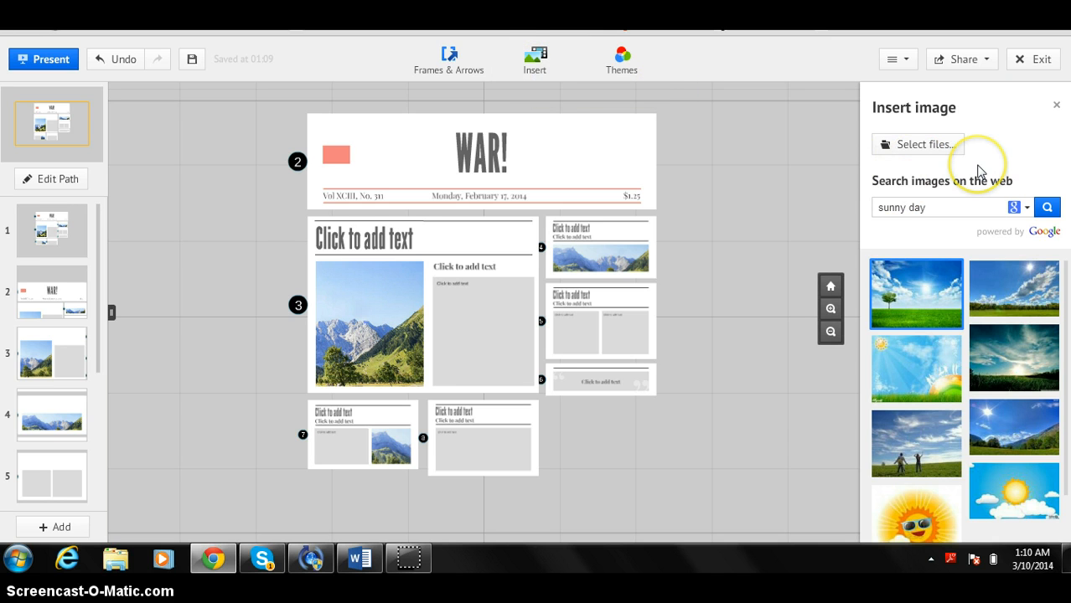
- Insert the sun-with-sunglasses image from the "sunny day" results, shrink it and place it at the right end of the WAR! header
{"action": "left_click_drag", "start_coordinate": [1065, 303], "coordinate": [1068, 366]}
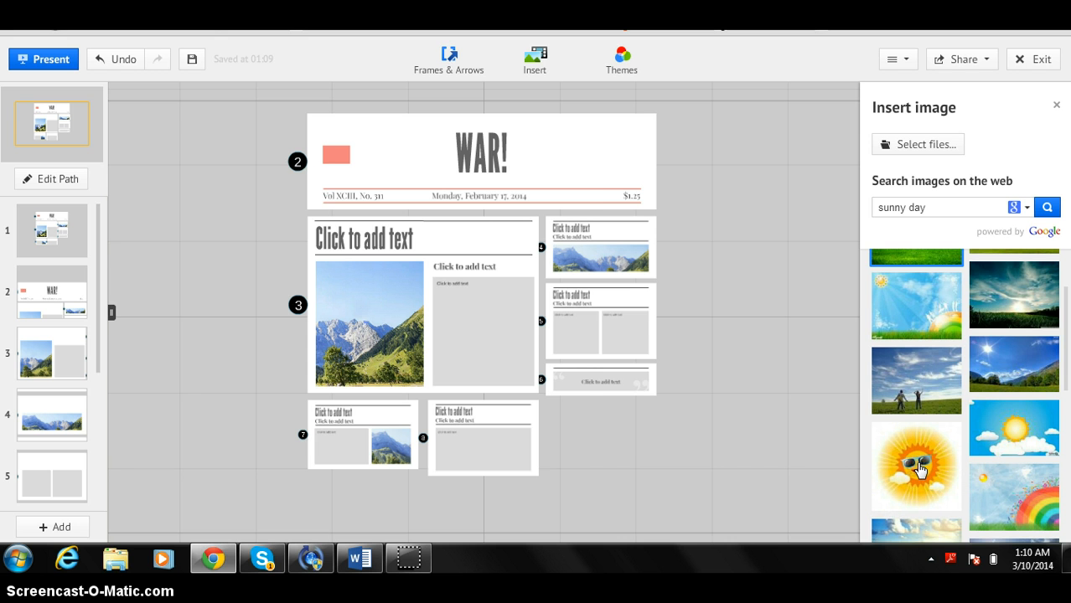
{"action": "left_click", "coordinate": [921, 470]}
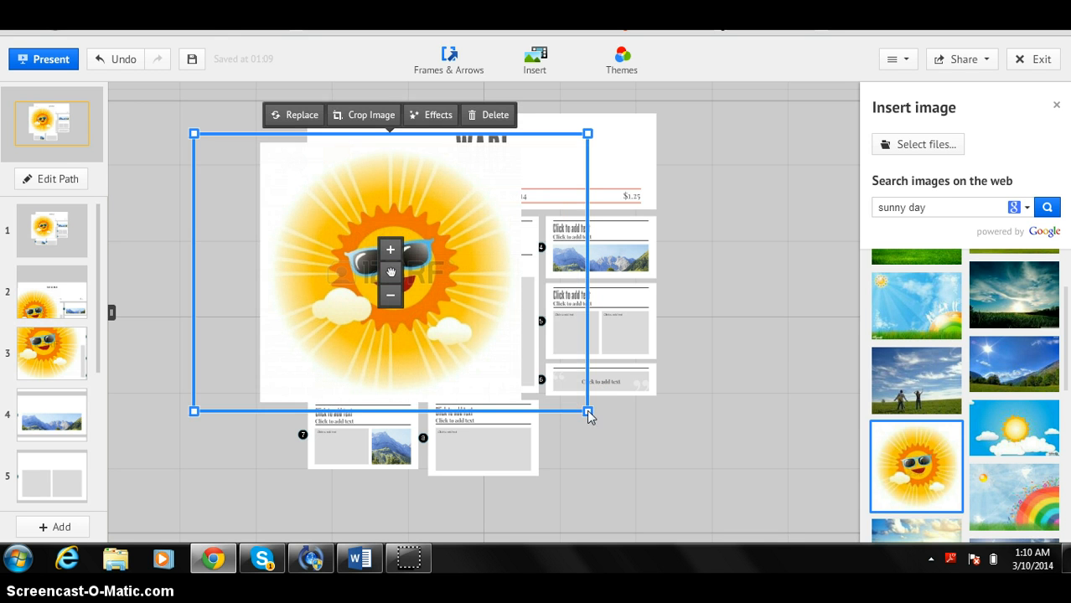
{"action": "left_click", "coordinate": [533, 411]}
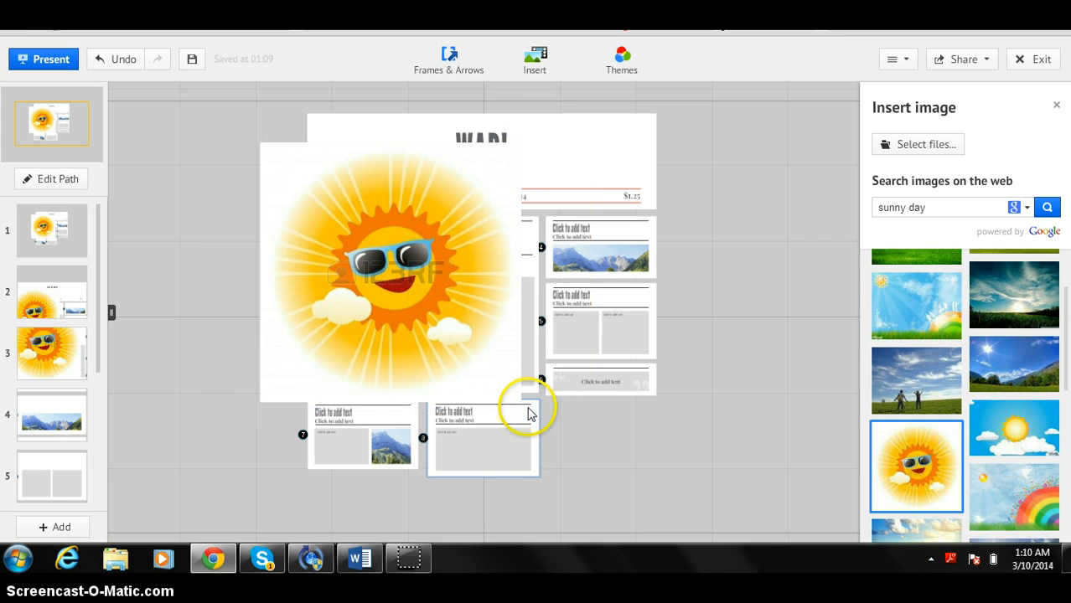
{"action": "left_click", "coordinate": [490, 371]}
{"action": "left_click_drag", "start_coordinate": [527, 415], "coordinate": [611, 156]}
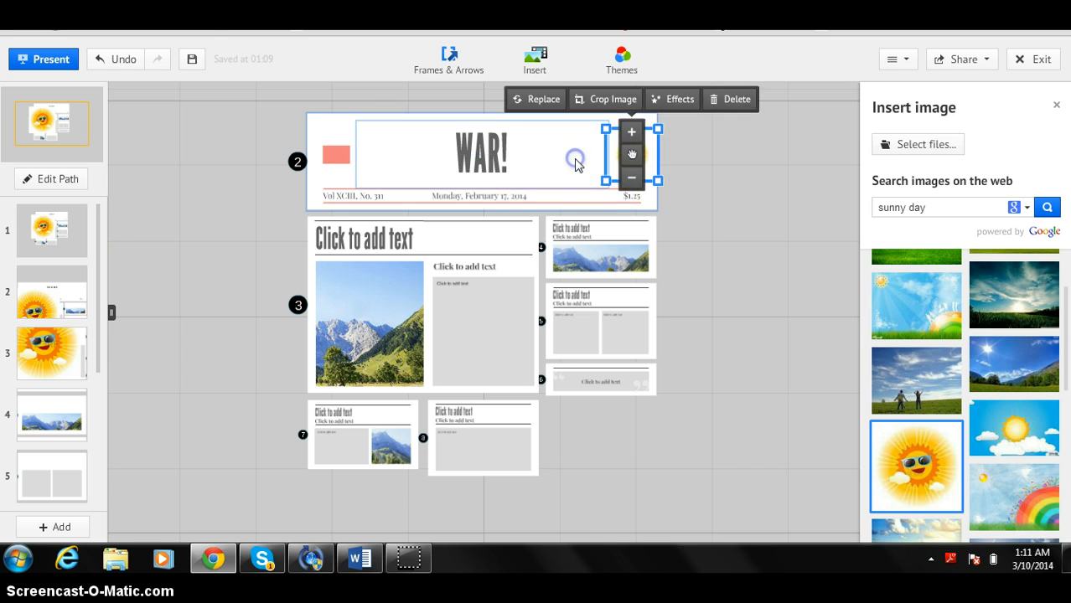
{"action": "left_click", "coordinate": [575, 162]}
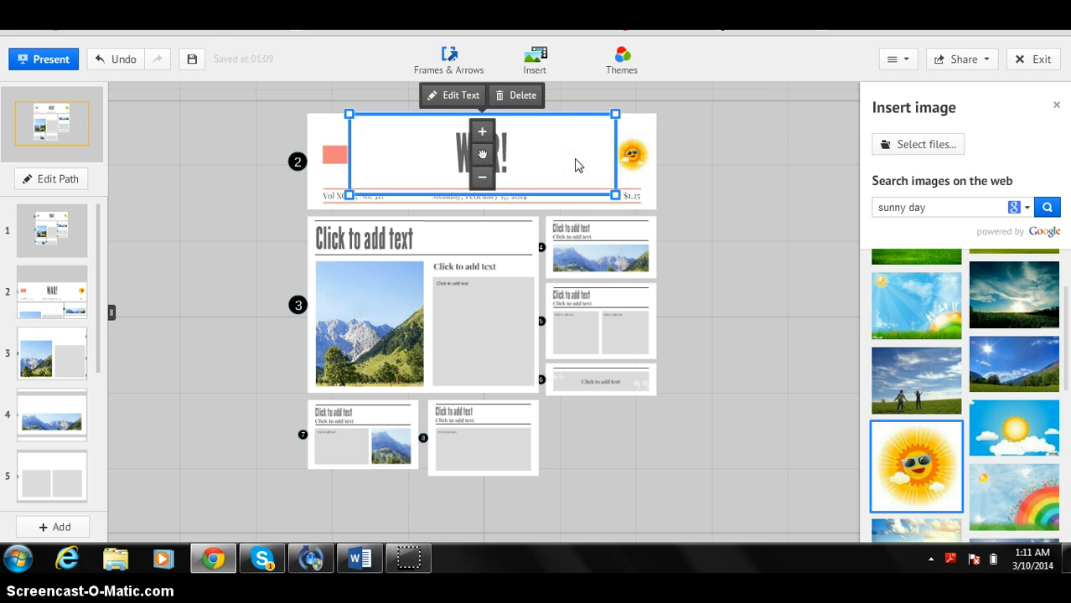
{"action": "left_click", "coordinate": [626, 184]}
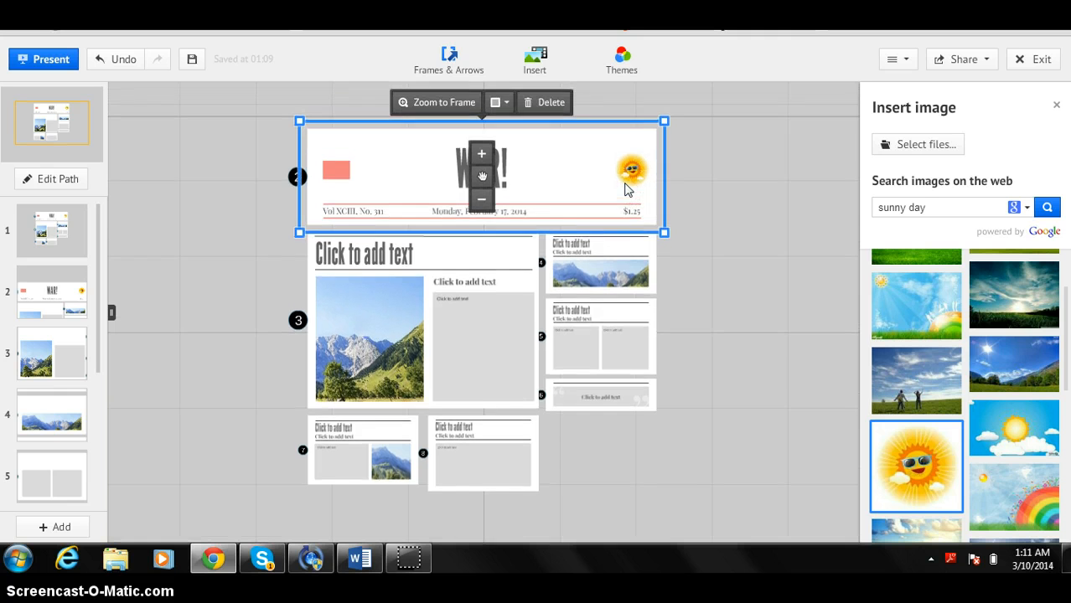
{"action": "left_click", "coordinate": [676, 210]}
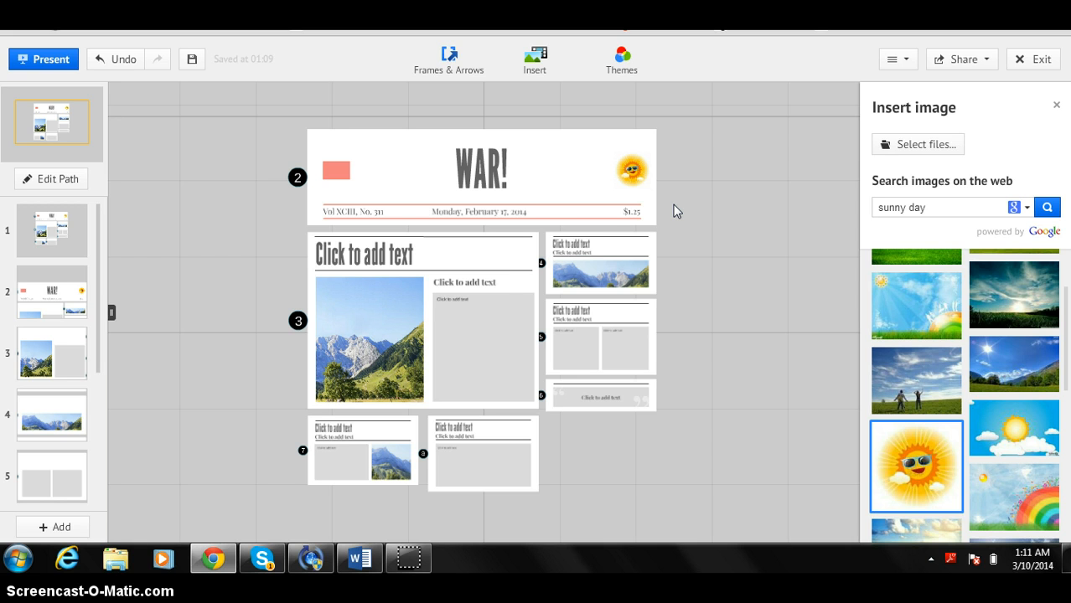
- Add the text "High 52" on the empty canvas beside the WAR! header and reduce its font size several steps
{"action": "left_click", "coordinate": [677, 211]}
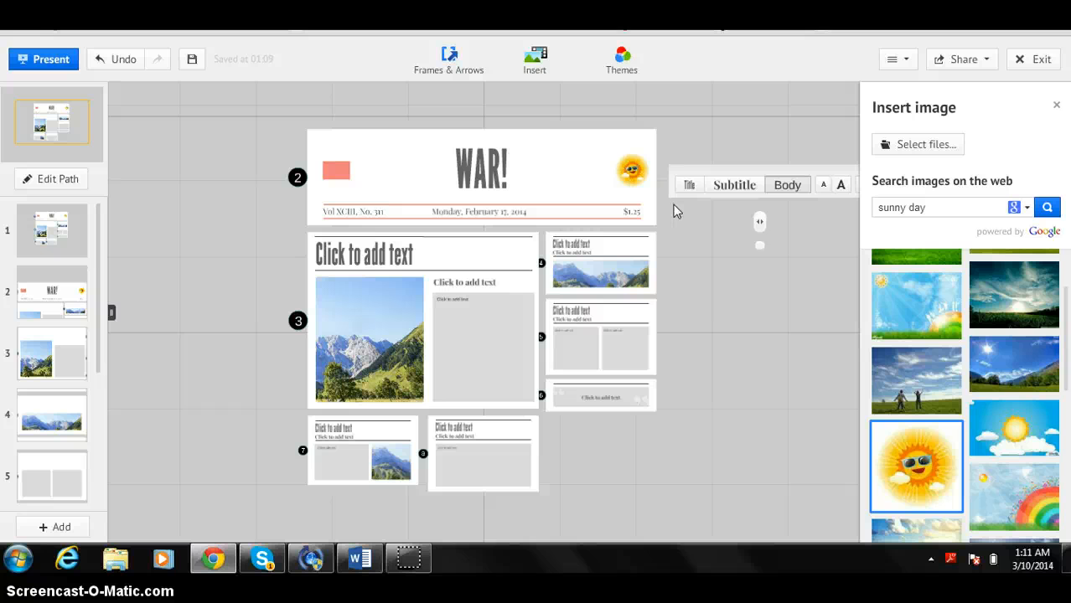
{"action": "type", "text": "High 52"}
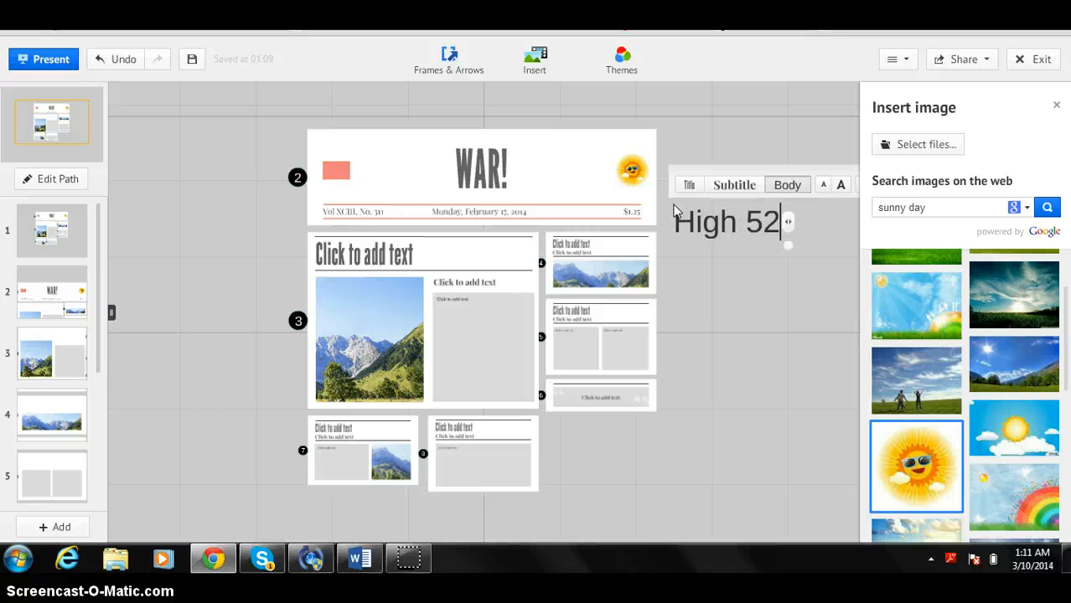
{"action": "left_click_drag", "start_coordinate": [783, 225], "coordinate": [674, 224]}
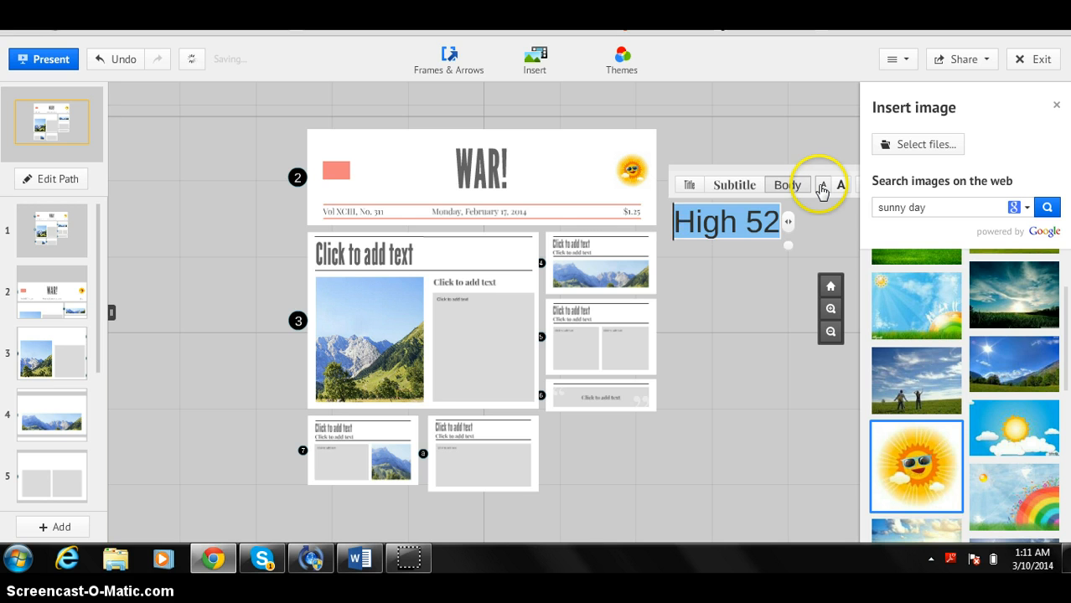
{"action": "left_click", "coordinate": [821, 191]}
{"action": "left_click", "coordinate": [822, 191]}
{"action": "left_click", "coordinate": [823, 191]}
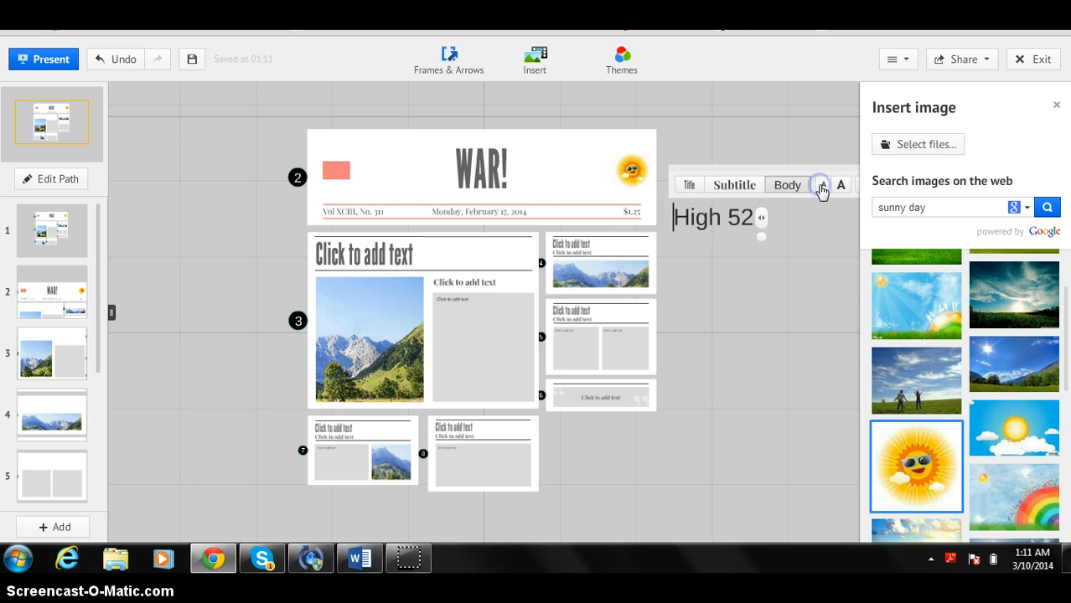
{"action": "left_click", "coordinate": [822, 191]}
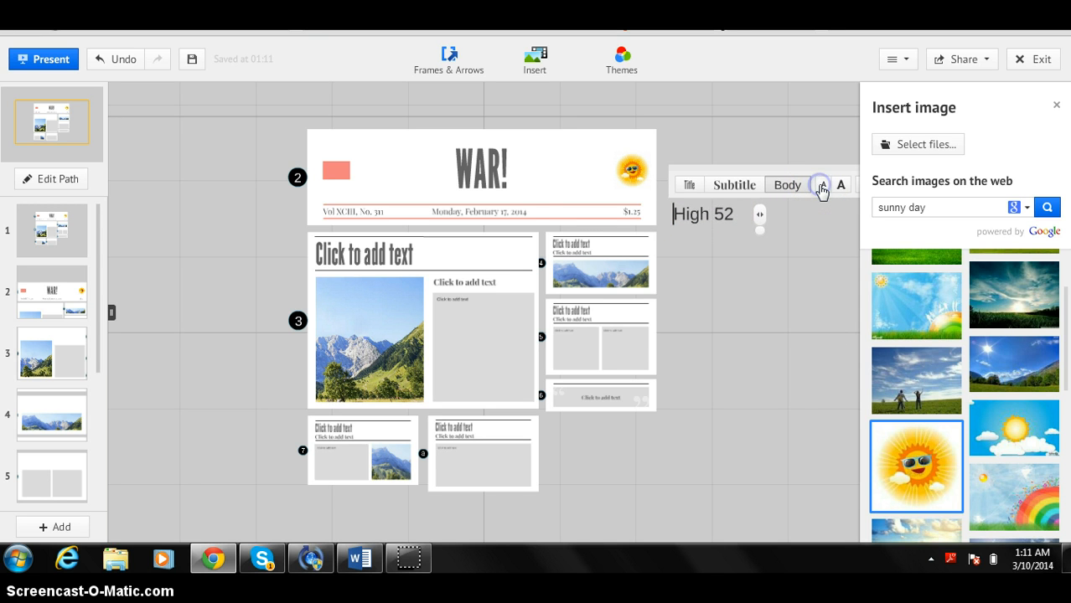
{"action": "left_click", "coordinate": [821, 191]}
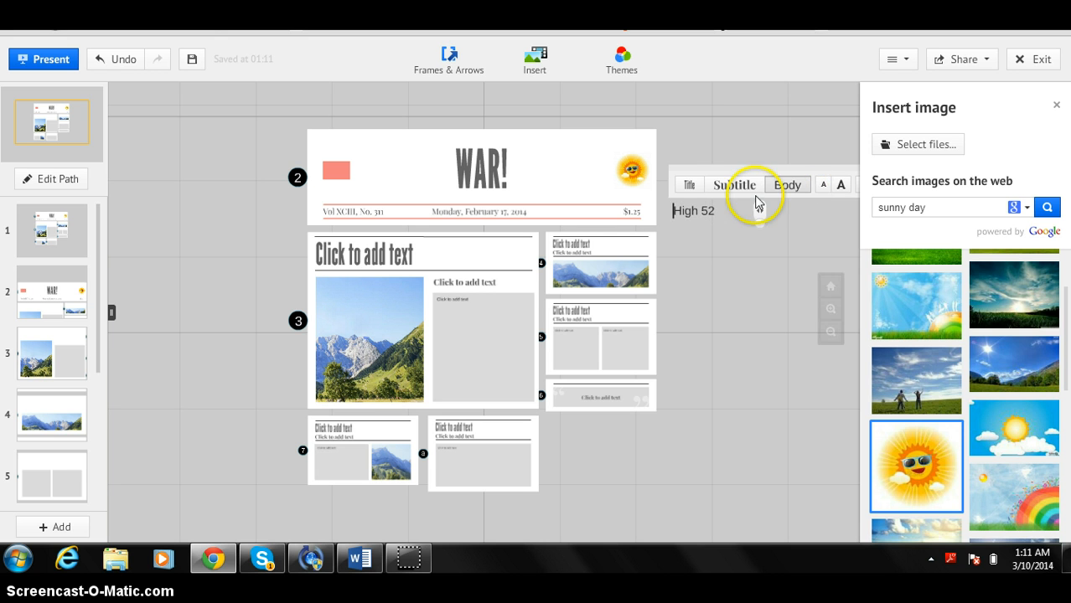
{"action": "double_click", "coordinate": [708, 212]}
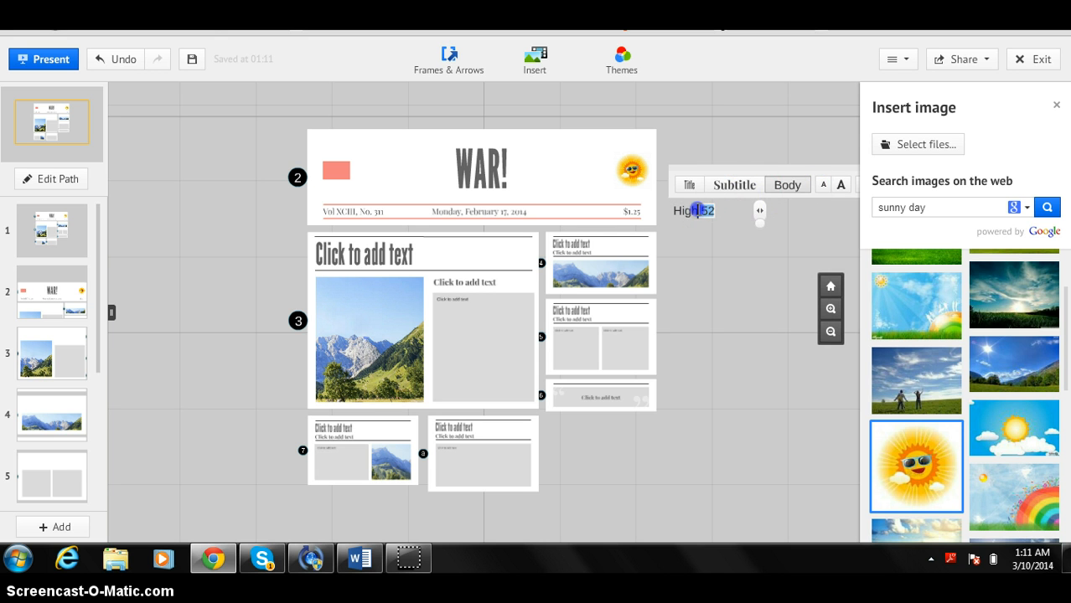
{"action": "left_click", "coordinate": [731, 239]}
- Move the "High 52" text beneath the sun image, reduce its font size further and centre it under the sun
{"action": "left_click_drag", "start_coordinate": [710, 216], "coordinate": [645, 199]}
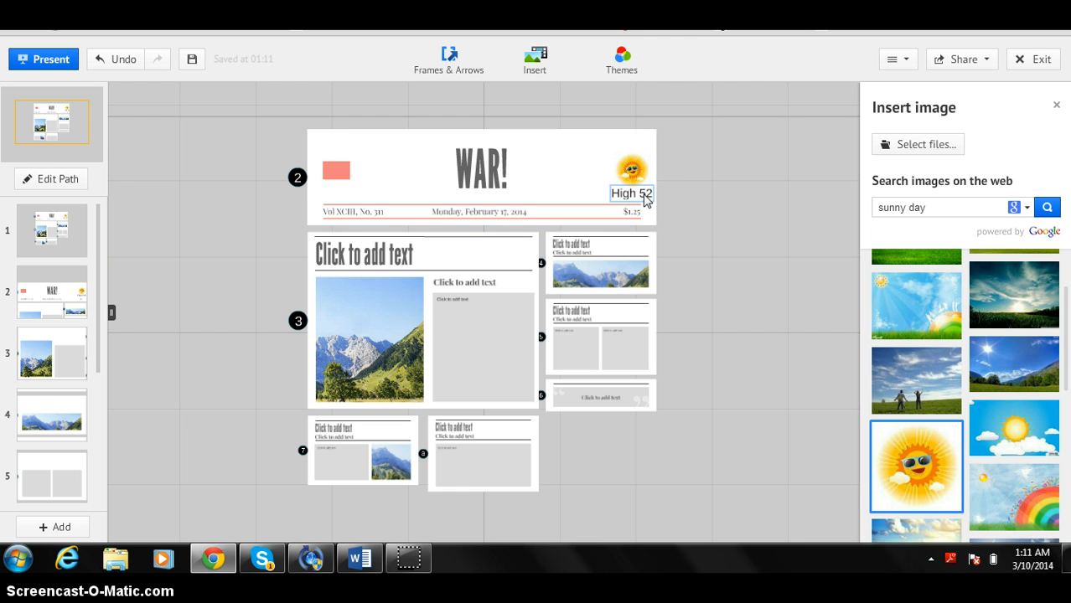
{"action": "left_click", "coordinate": [645, 198]}
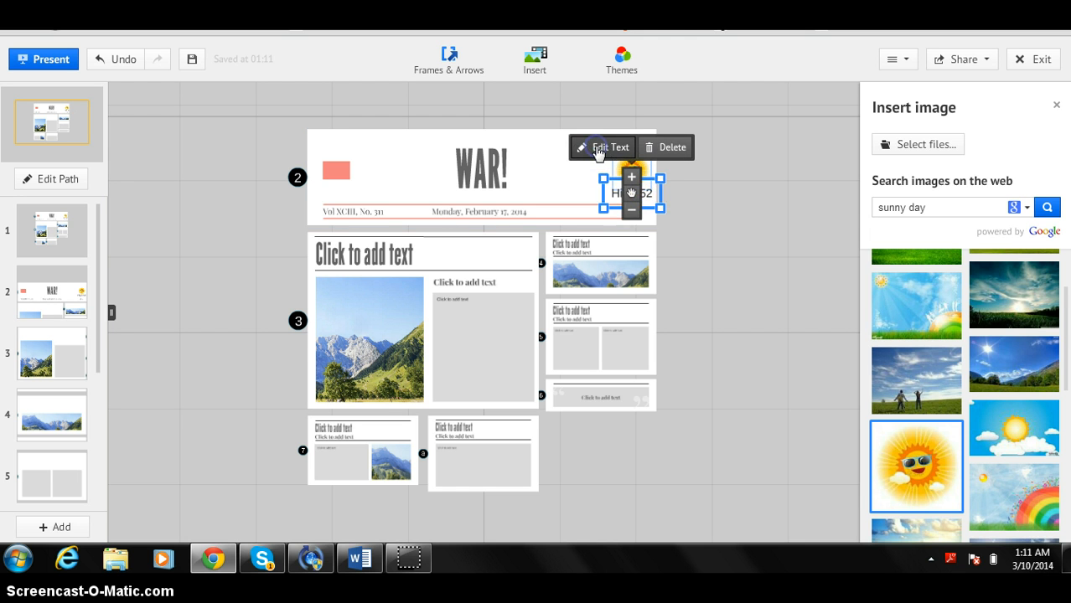
{"action": "left_click", "coordinate": [599, 147]}
{"action": "left_click", "coordinate": [761, 169]}
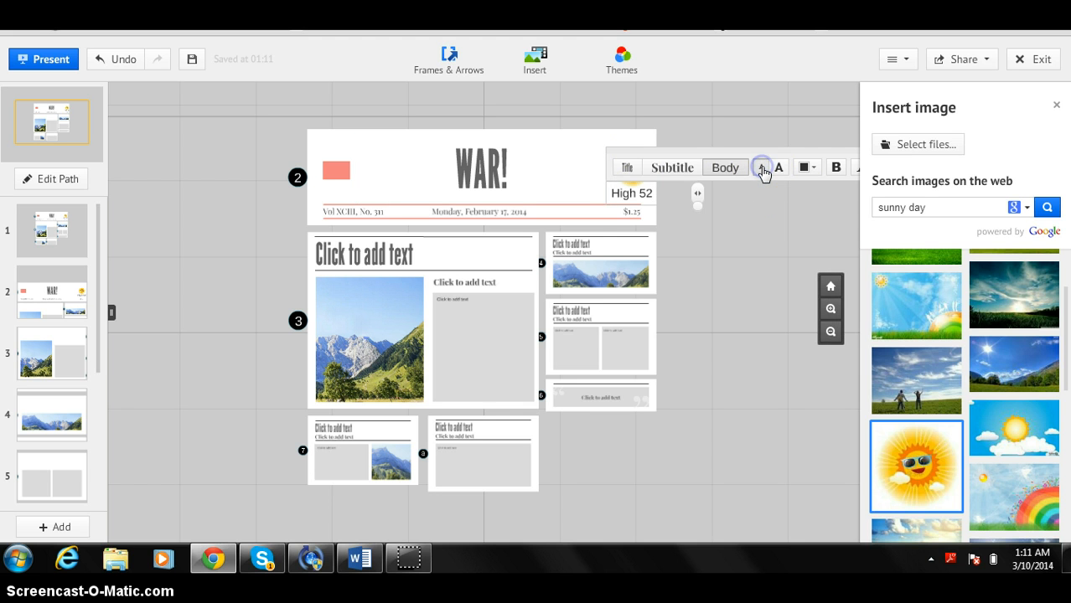
{"action": "left_click", "coordinate": [761, 168]}
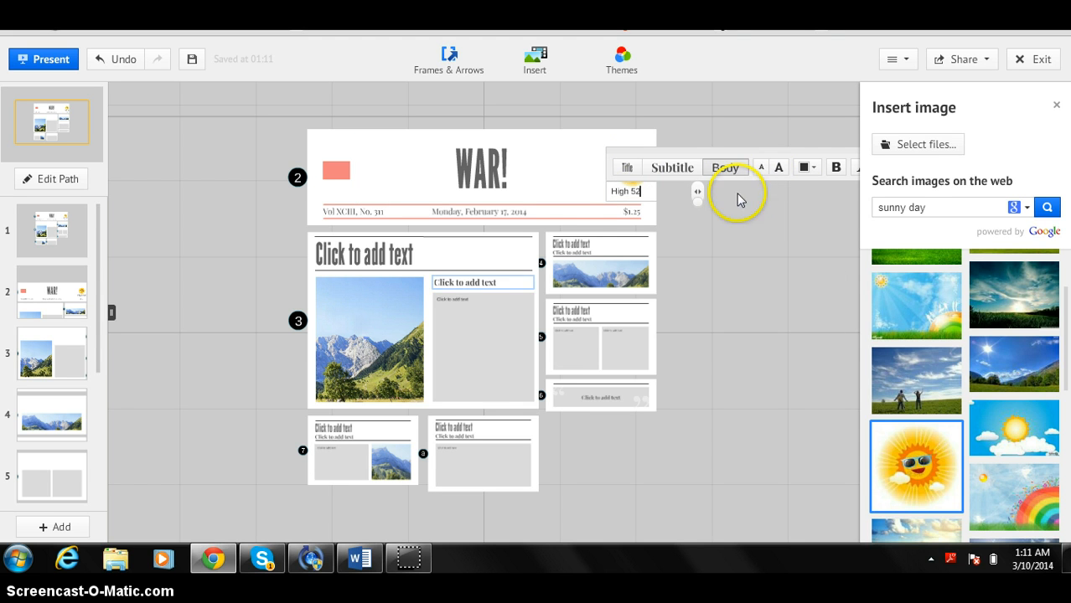
{"action": "left_click", "coordinate": [706, 258]}
{"action": "left_click_drag", "start_coordinate": [626, 192], "coordinate": [628, 194]}
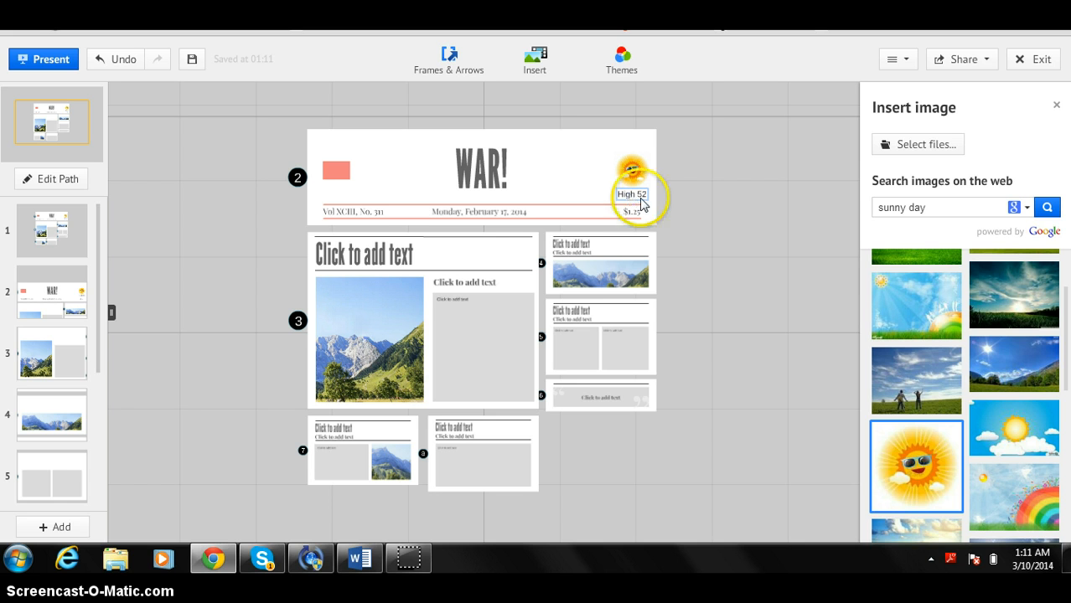
{"action": "left_click", "coordinate": [681, 209]}
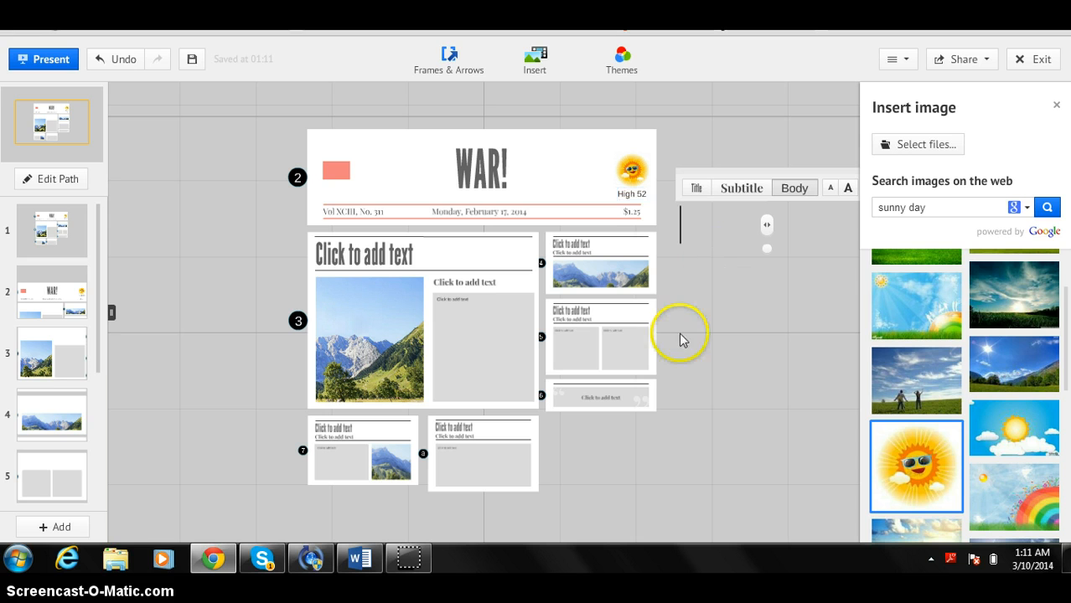
{"action": "left_click", "coordinate": [698, 304]}
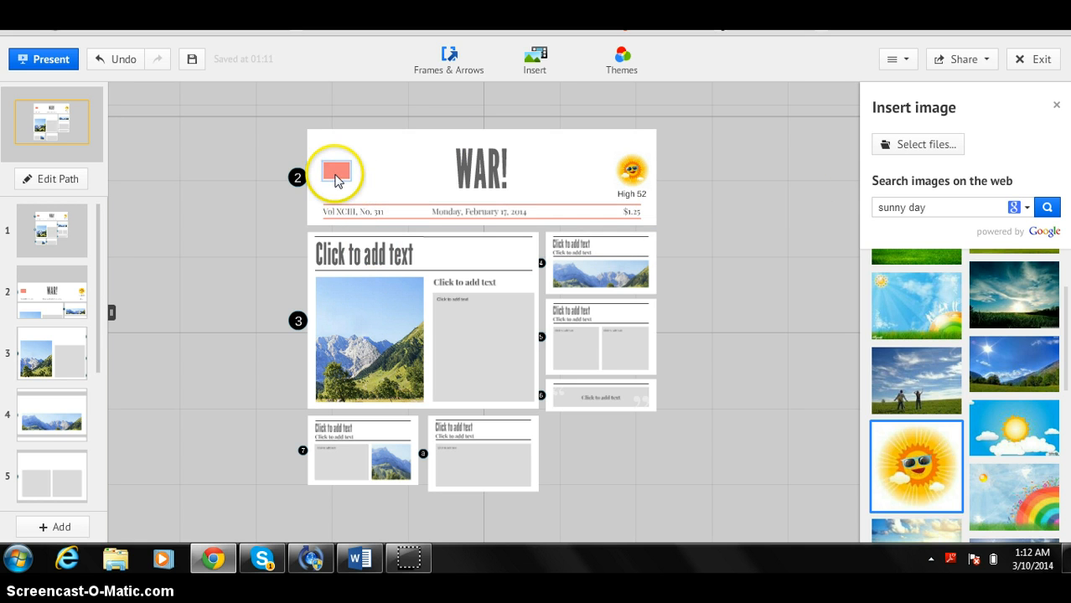
{"action": "left_click", "coordinate": [336, 173]}
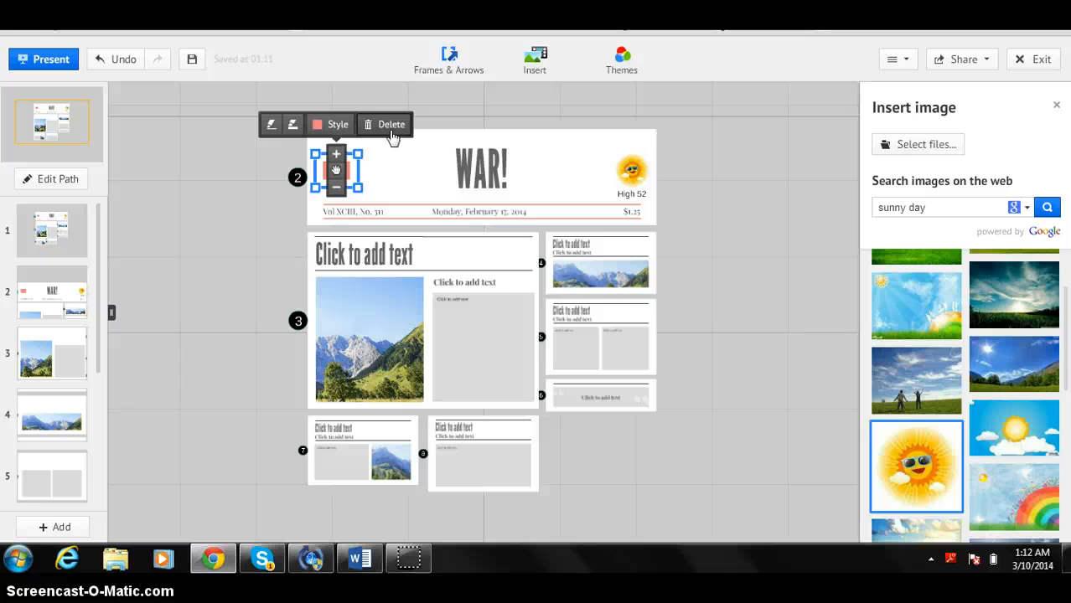
{"action": "left_click", "coordinate": [239, 218]}
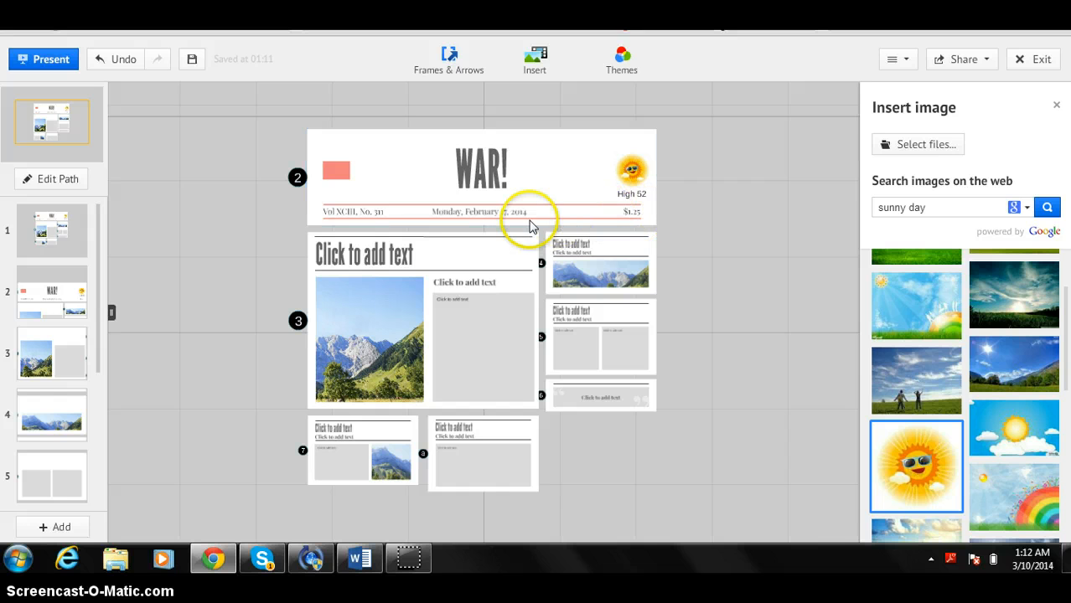
- Change the year in the newspaper date line below the WAR! headline to 1945
{"action": "left_click", "coordinate": [505, 217]}
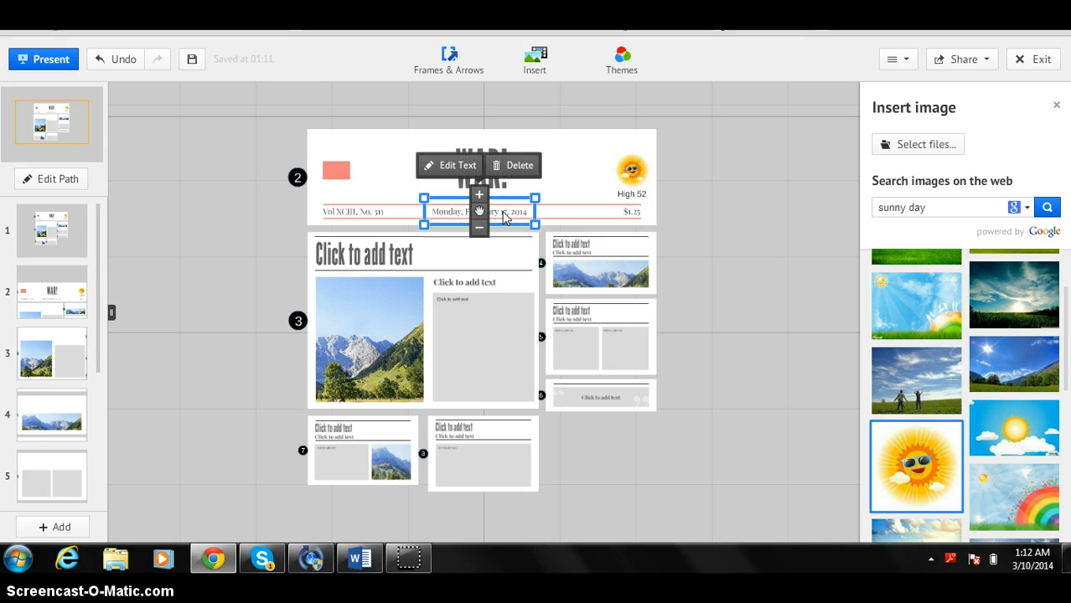
{"action": "left_click", "coordinate": [457, 167]}
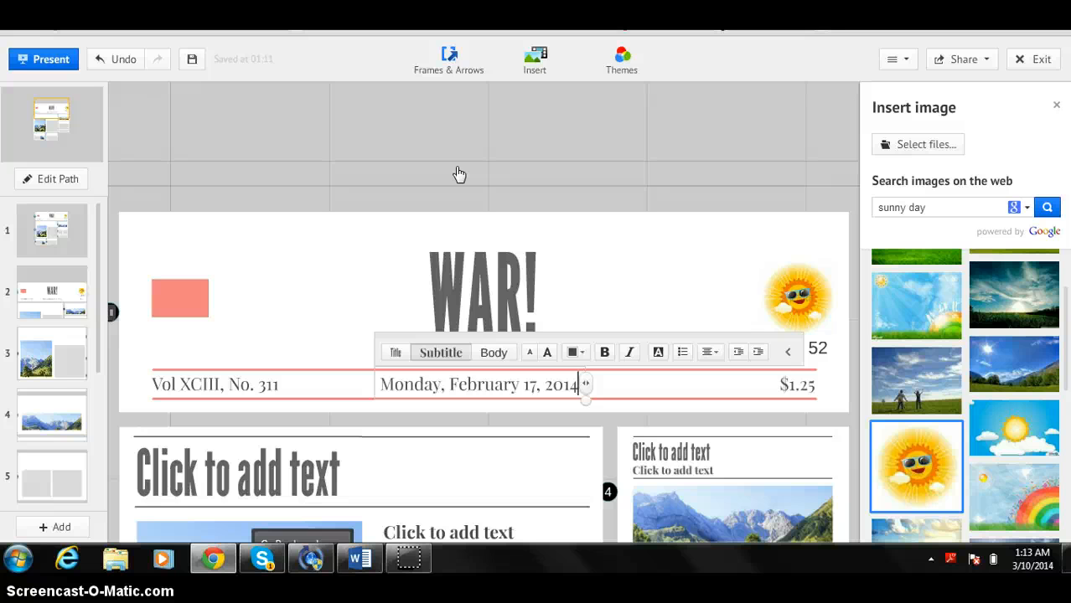
{"action": "key", "text": "BackSpace"}
{"action": "key", "text": "BackSpace"}
{"action": "key", "text": "BackSpace"}
{"action": "key", "text": "BackSpace"}
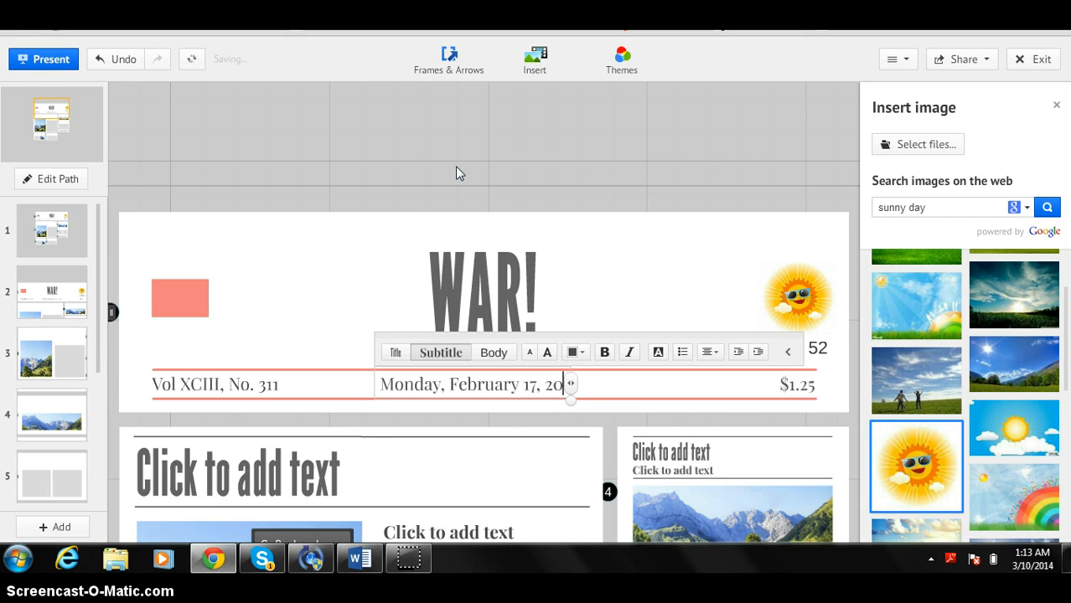
{"action": "type", "text": "19"}
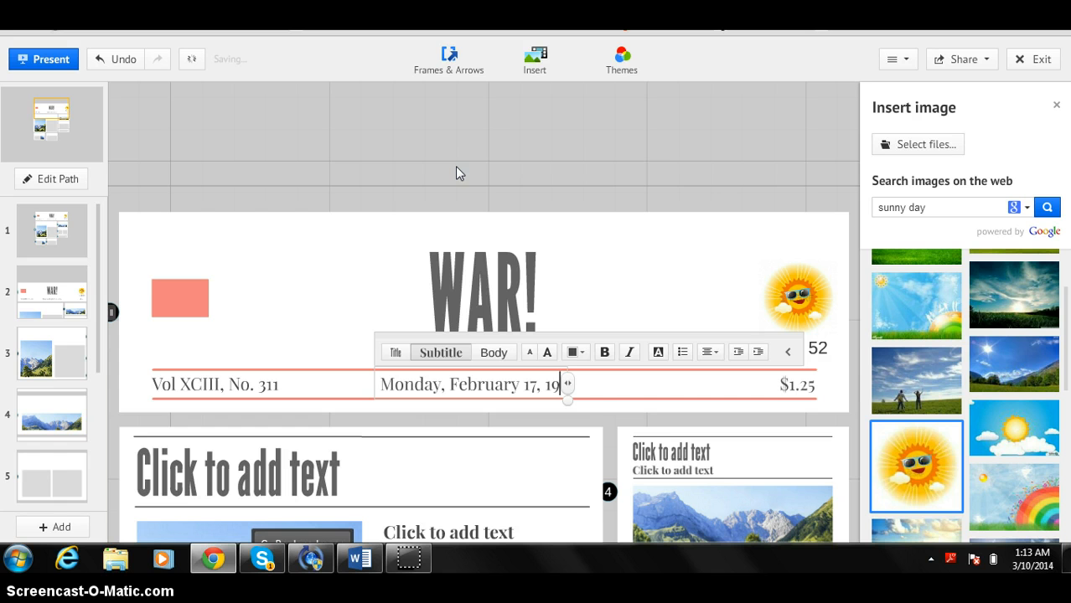
{"action": "type", "text": "45"}
{"action": "left_click", "coordinate": [566, 188]}
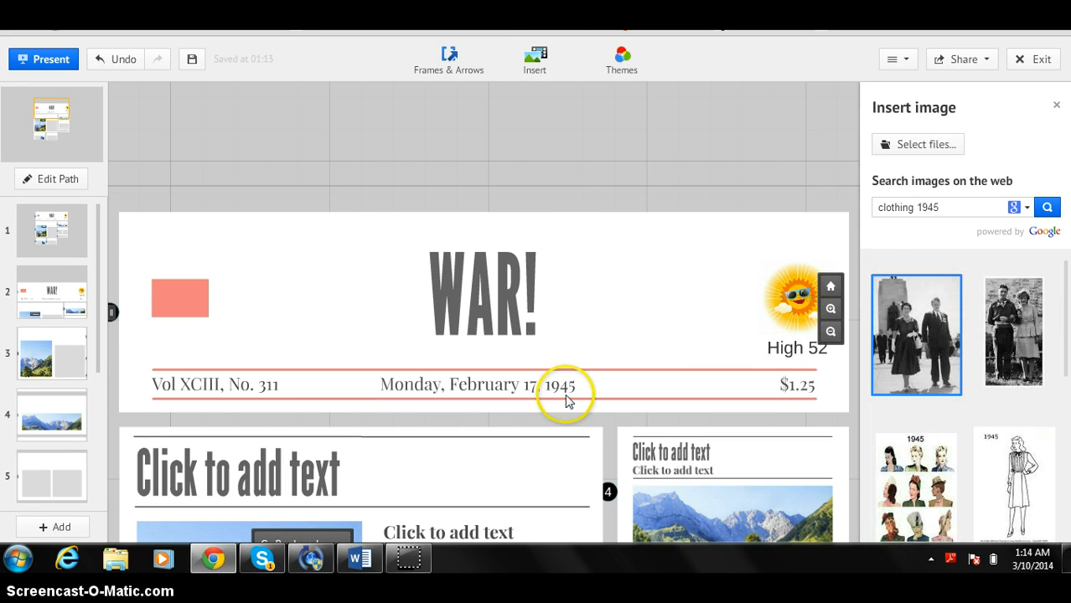
- Delete the coral rectangle in the WAR! header and put the second "clothing 1945" photo of a couple in its place
{"action": "left_click", "coordinate": [173, 307]}
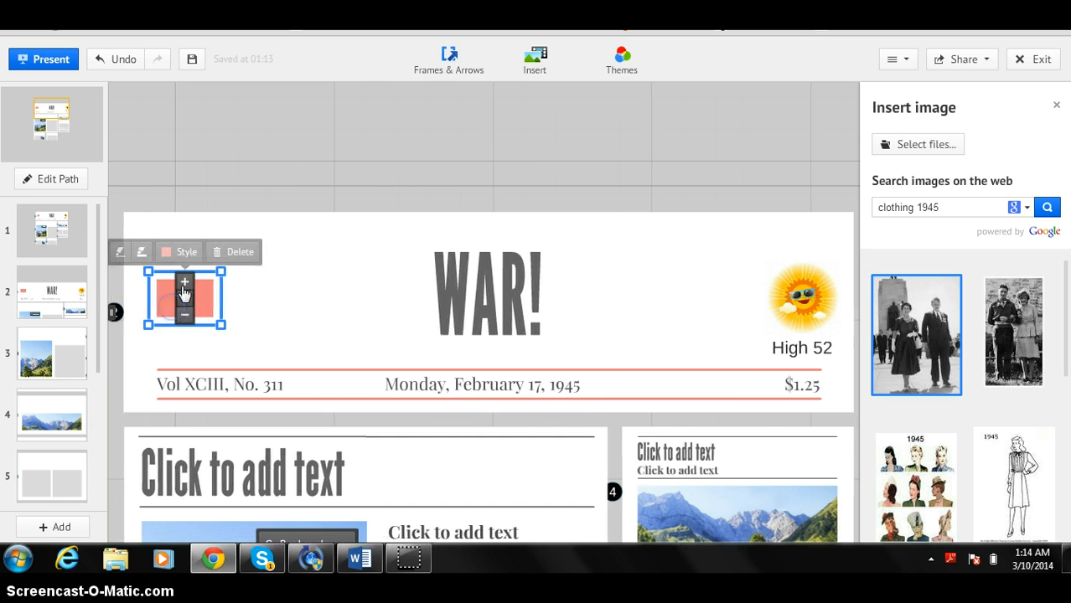
{"action": "left_click", "coordinate": [238, 251]}
{"action": "left_click", "coordinate": [887, 312]}
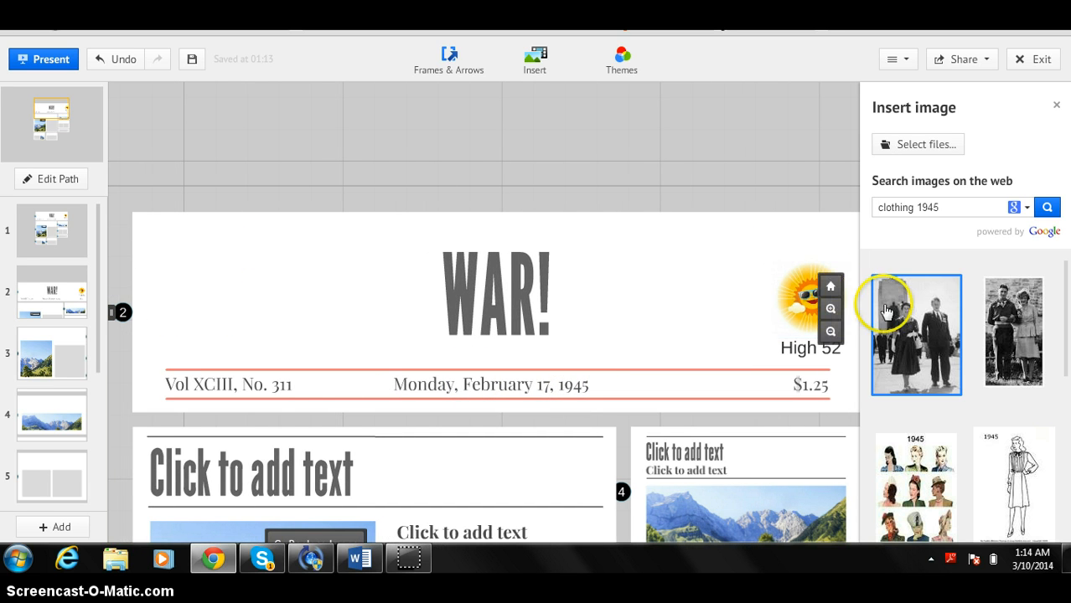
{"action": "left_click", "coordinate": [999, 335]}
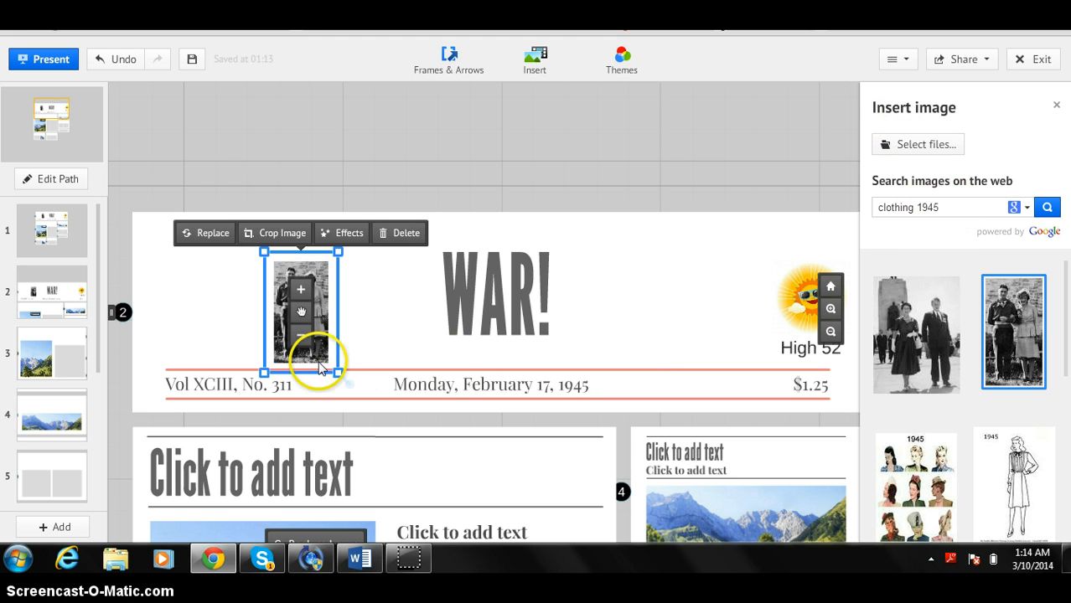
{"action": "left_click_drag", "start_coordinate": [320, 353], "coordinate": [224, 351]}
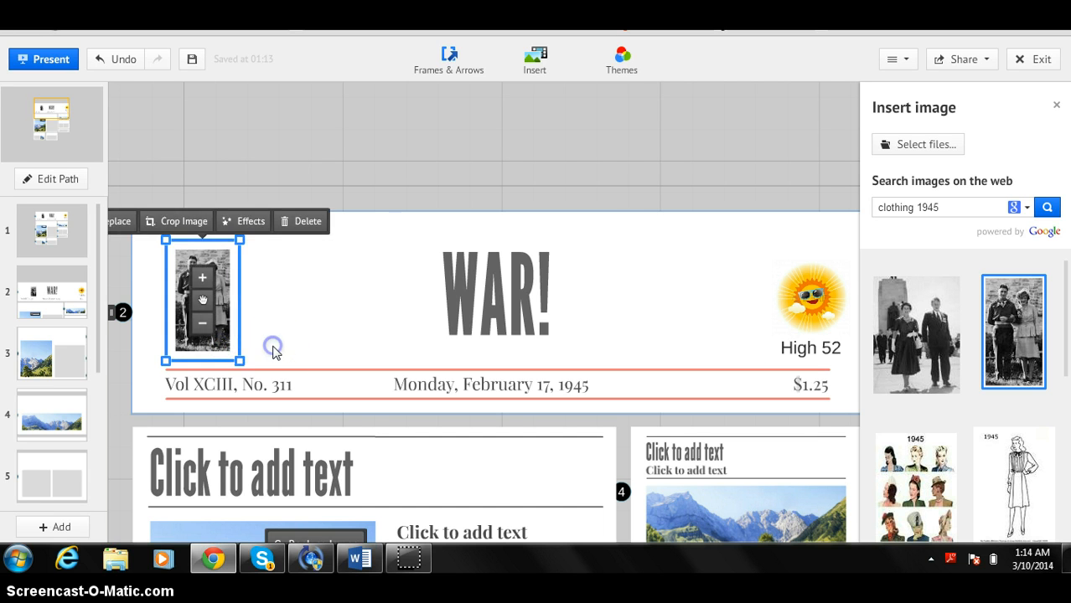
{"action": "left_click", "coordinate": [270, 347]}
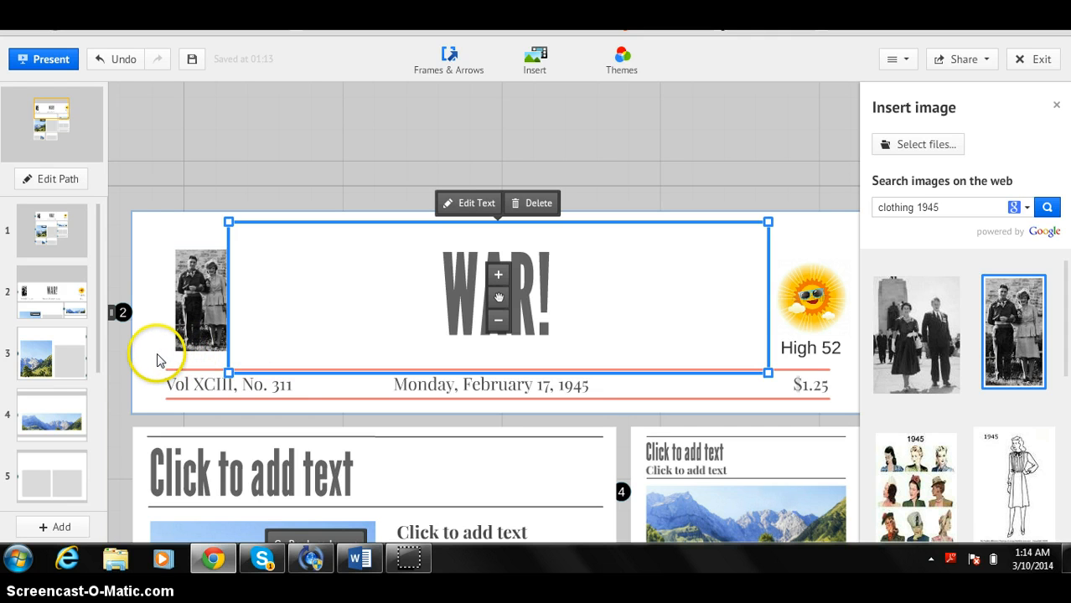
{"action": "left_click", "coordinate": [151, 281]}
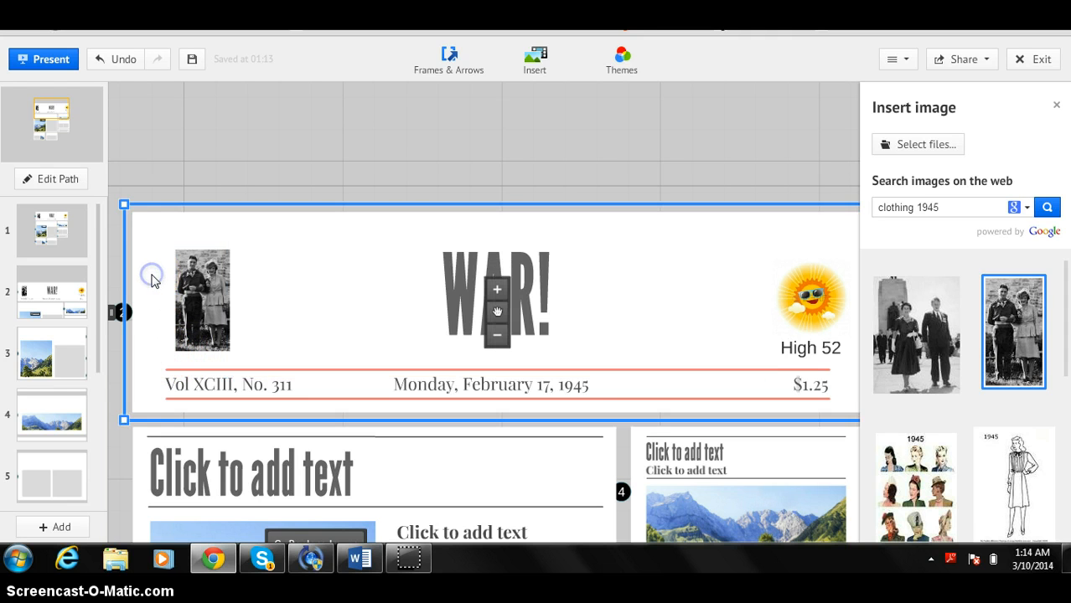
- Add the text "Sears Roebuck and Co." on the empty canvas above the WAR! header
{"action": "left_click", "coordinate": [180, 154]}
{"action": "left_click", "coordinate": [206, 157]}
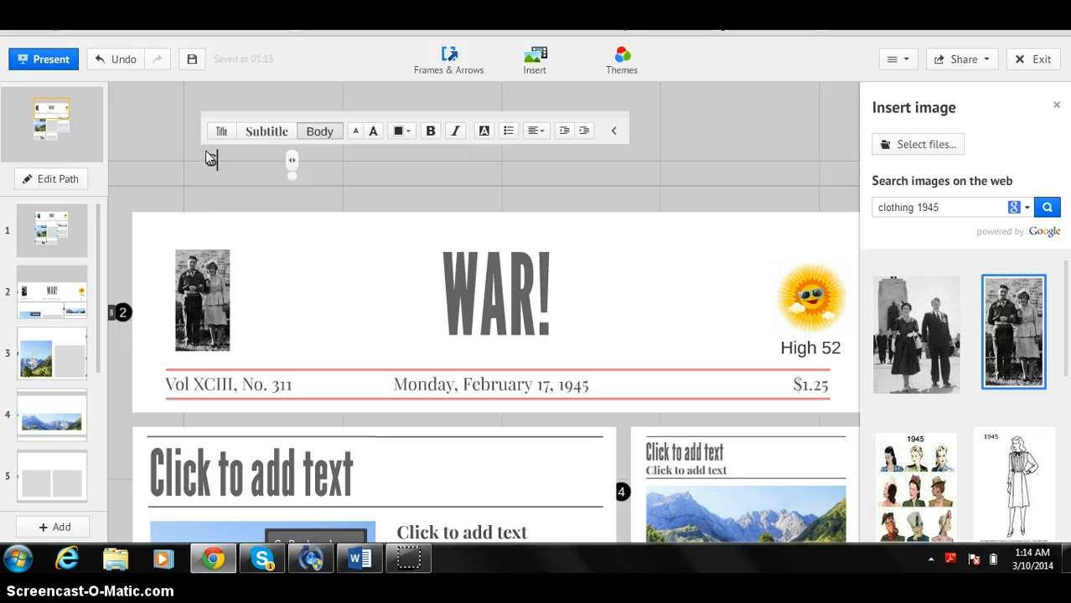
{"action": "type", "text": "Sears Roebuck and Co"}
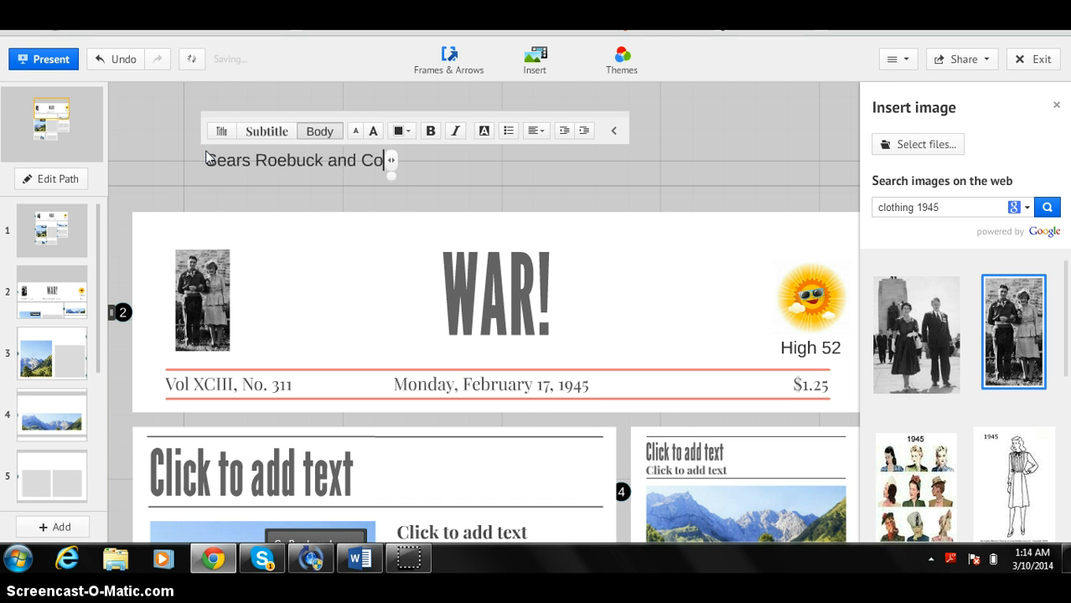
{"action": "type", "text": "."}
{"action": "left_click", "coordinate": [159, 182]}
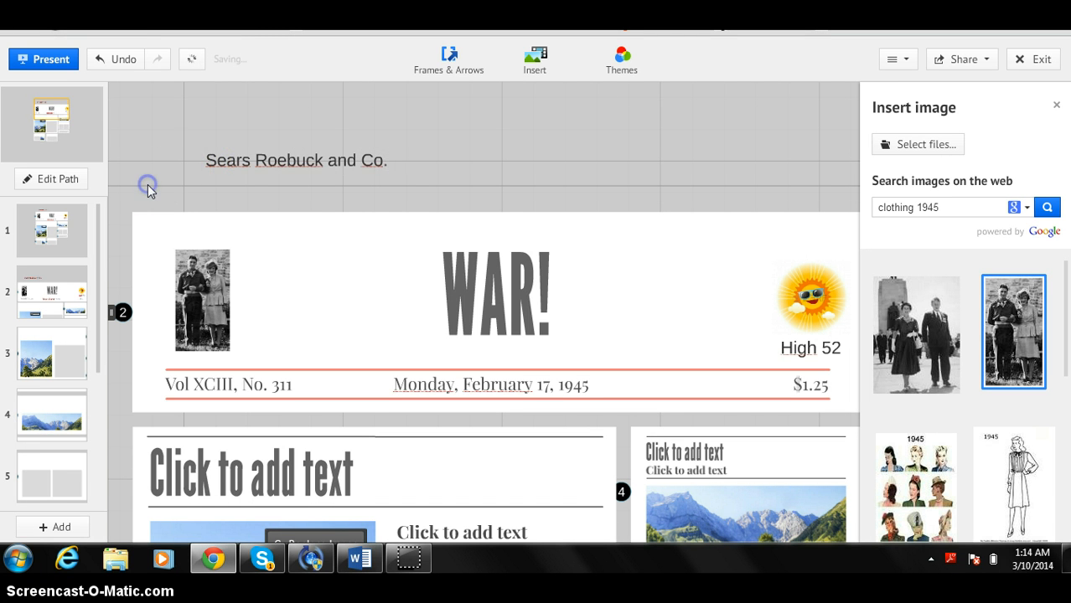
- Reduce the font size of "Sears Roebuck and Co." by three steps and move the text just above the couple's photo
{"action": "left_click", "coordinate": [253, 165]}
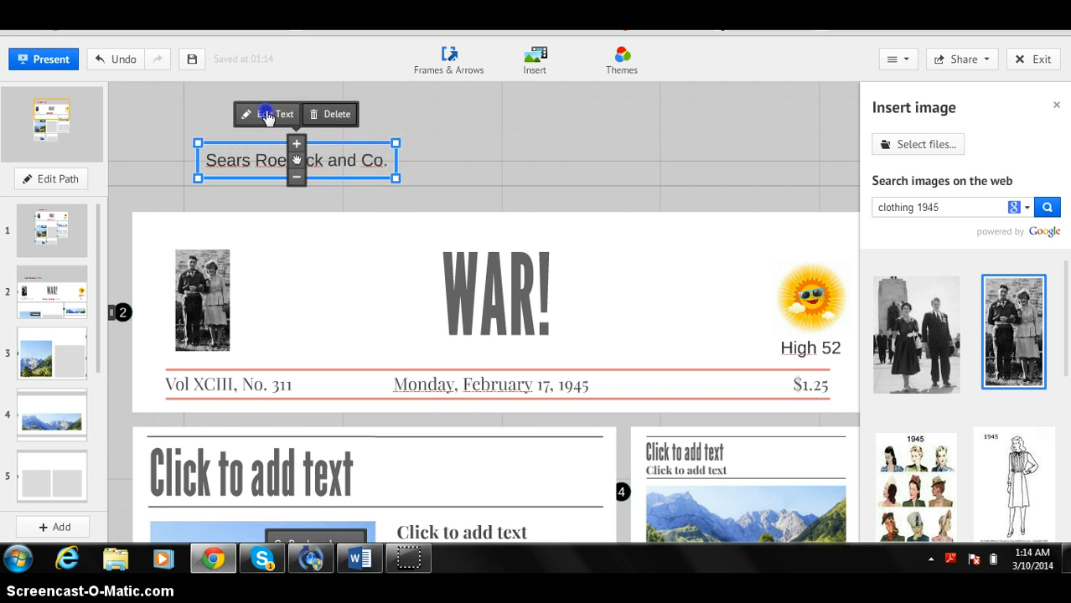
{"action": "left_click", "coordinate": [265, 110]}
{"action": "left_click", "coordinate": [355, 132]}
{"action": "left_click", "coordinate": [354, 132]}
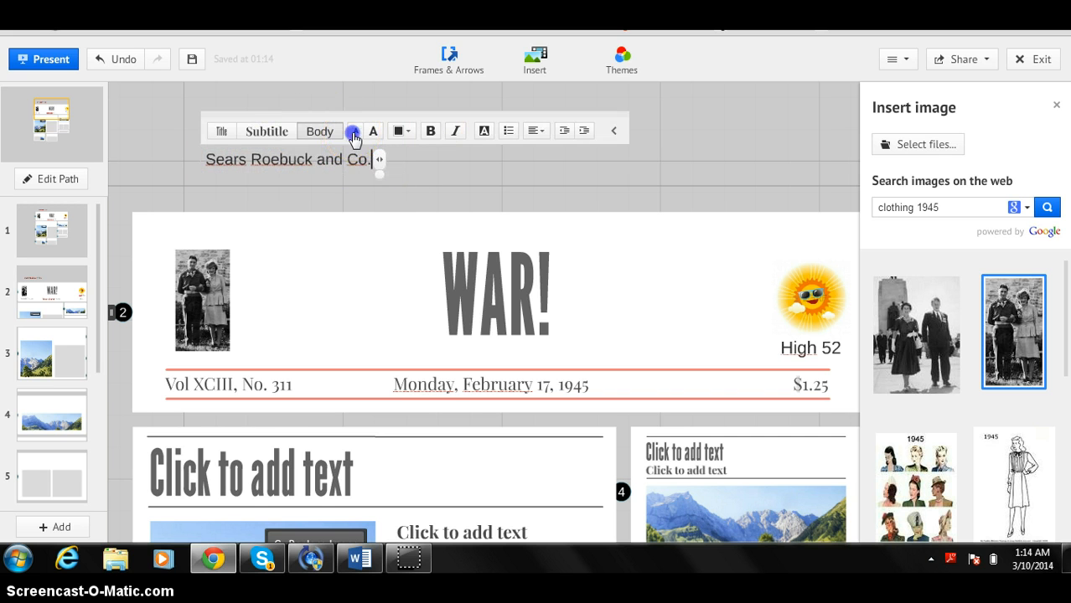
{"action": "left_click", "coordinate": [354, 132]}
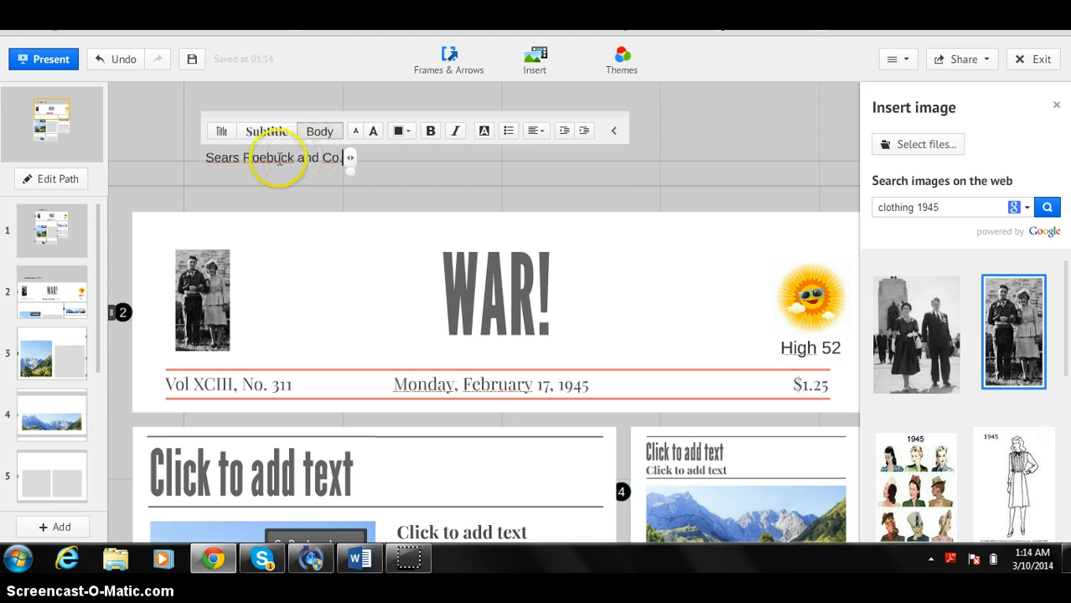
{"action": "left_click", "coordinate": [121, 196]}
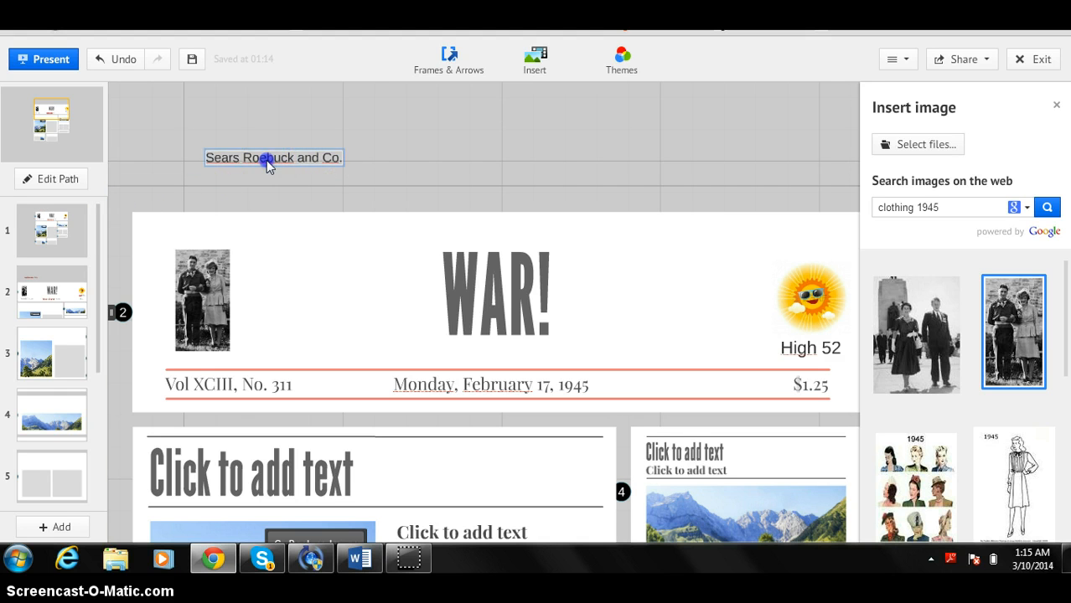
{"action": "left_click_drag", "start_coordinate": [266, 160], "coordinate": [206, 239]}
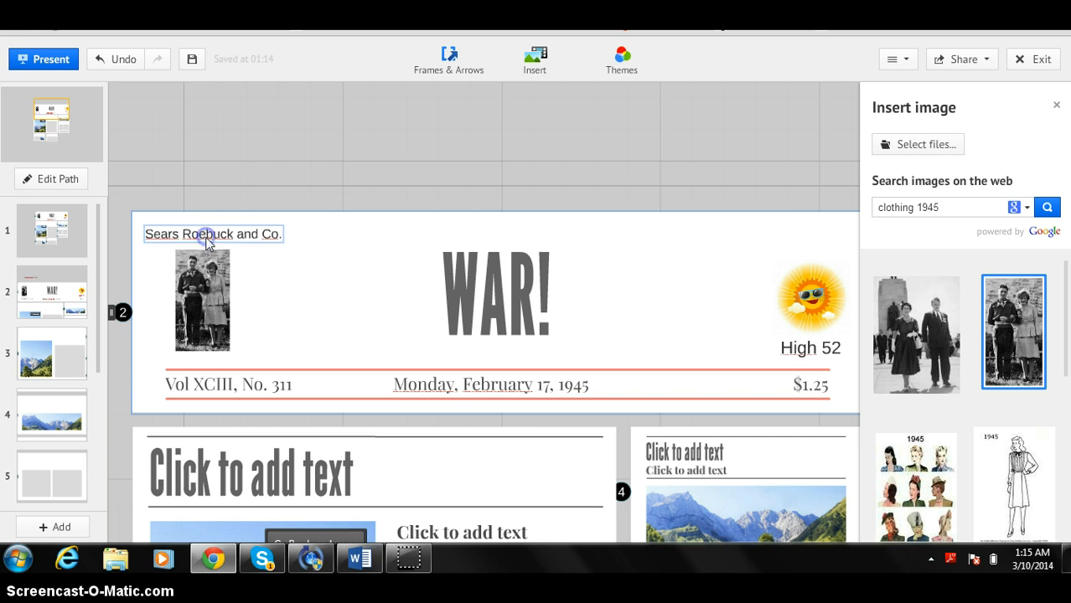
{"action": "left_click", "coordinate": [124, 147]}
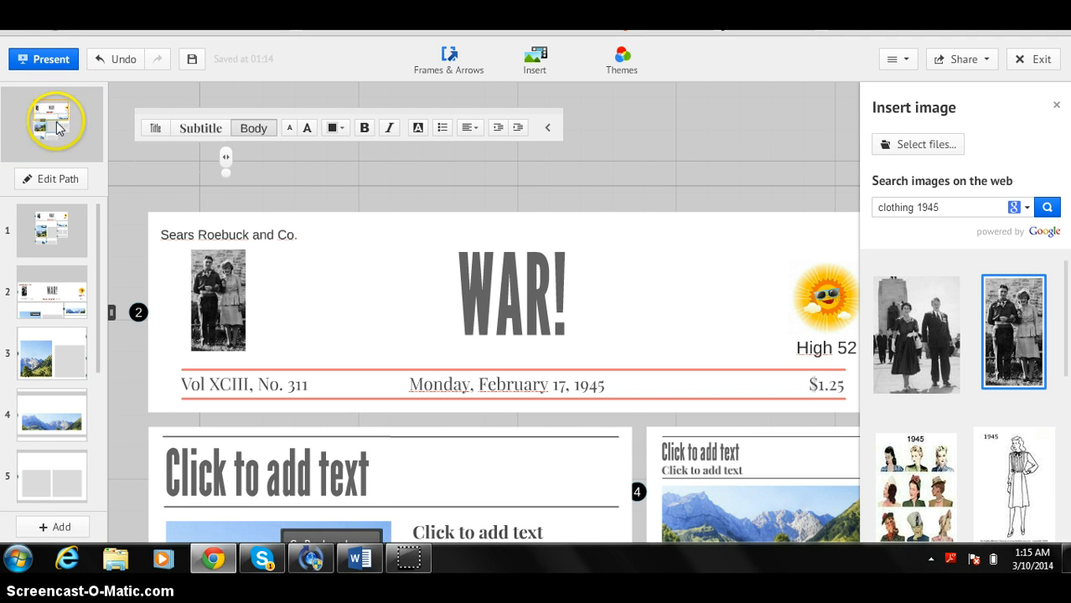
{"action": "left_click", "coordinate": [83, 117]}
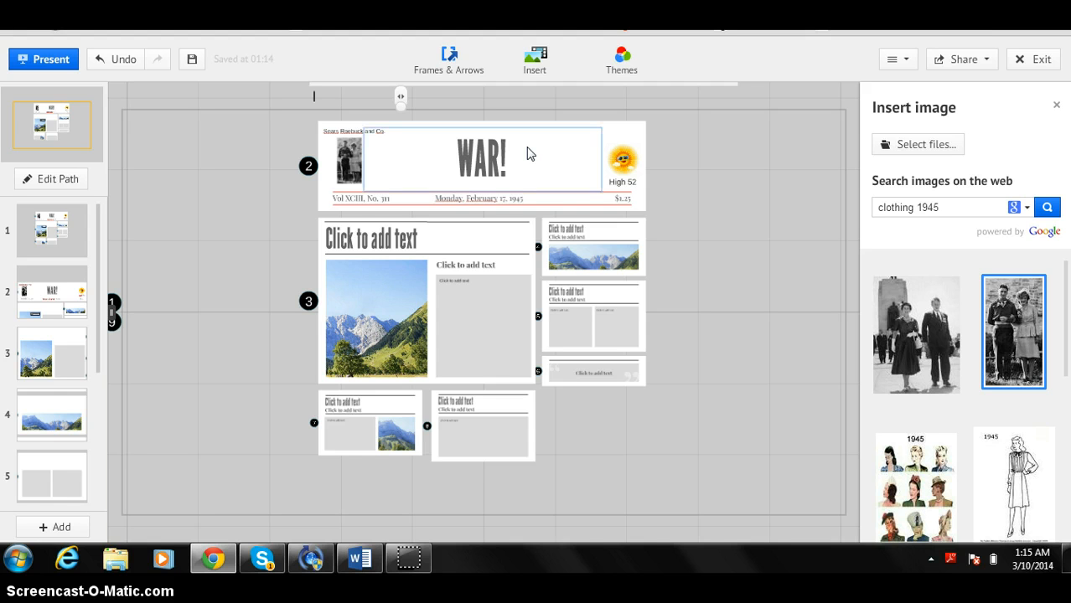
{"action": "left_click", "coordinate": [182, 318]}
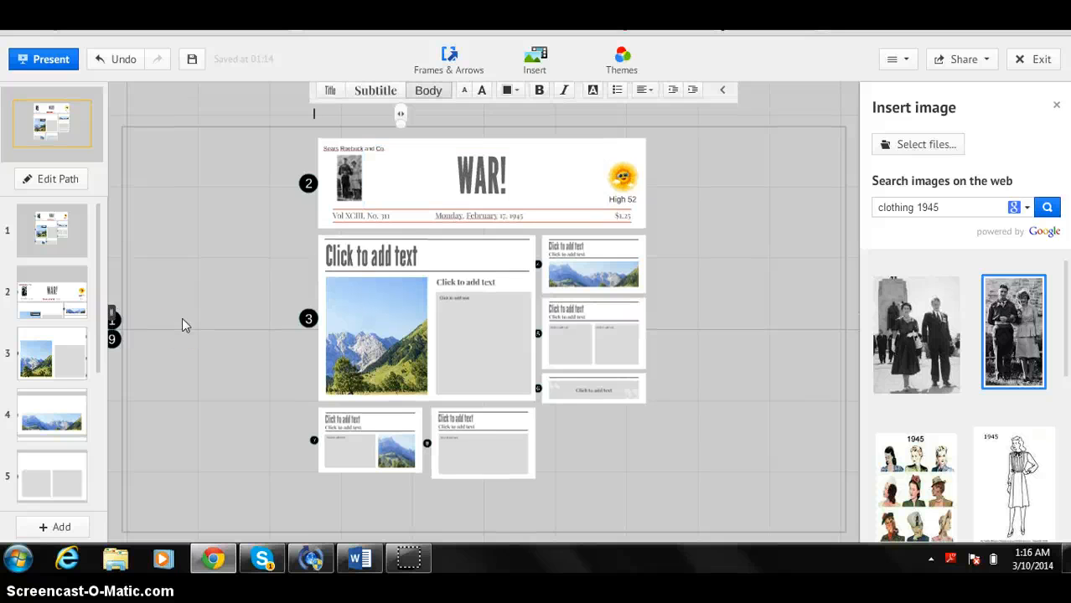
{"action": "left_click", "coordinate": [335, 306]}
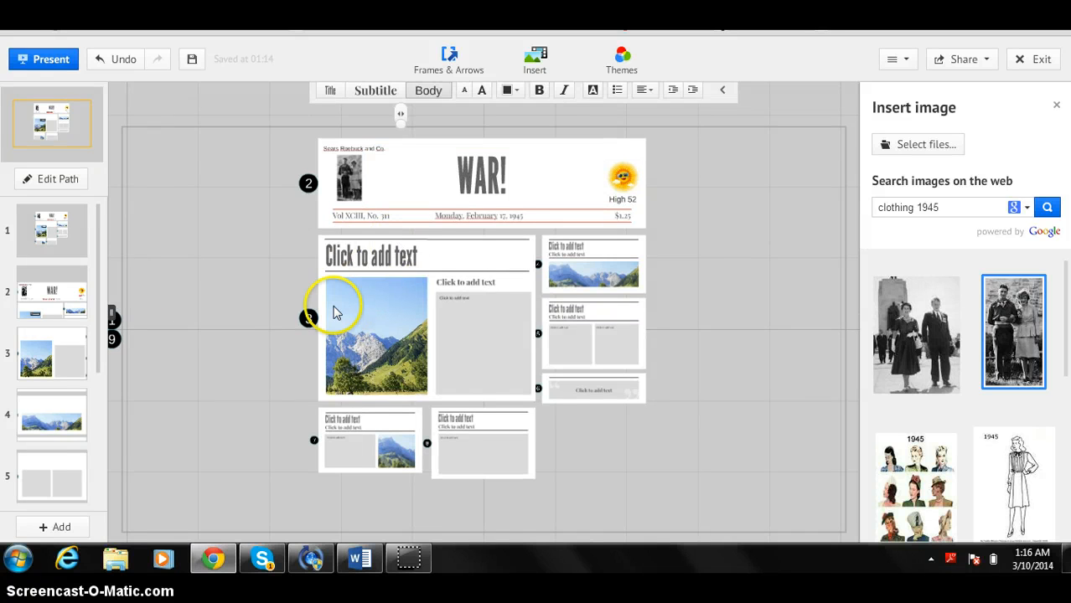
{"action": "left_click", "coordinate": [50, 226]}
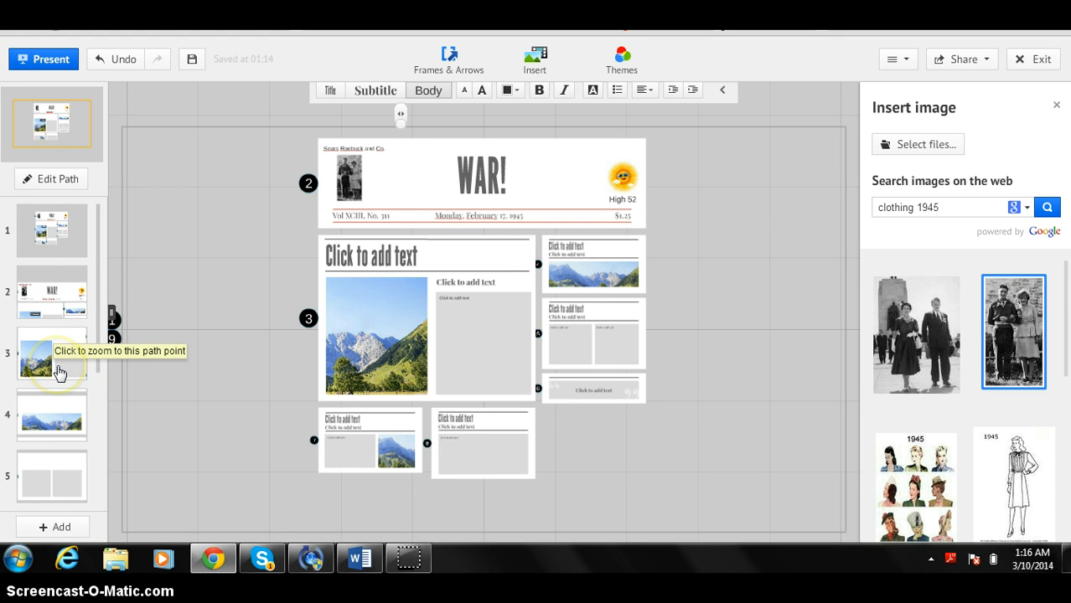
- Open frame 3's headline placeholder for editing and consult the Section 1 directions on the WWII Newspaper course page
{"action": "left_click", "coordinate": [59, 373]}
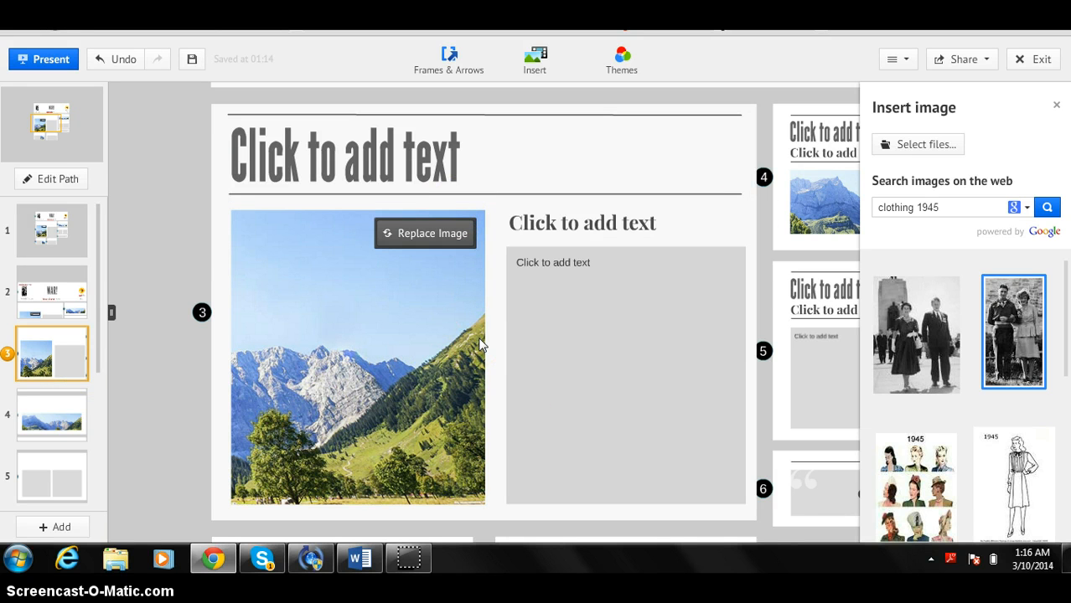
{"action": "left_click", "coordinate": [277, 162]}
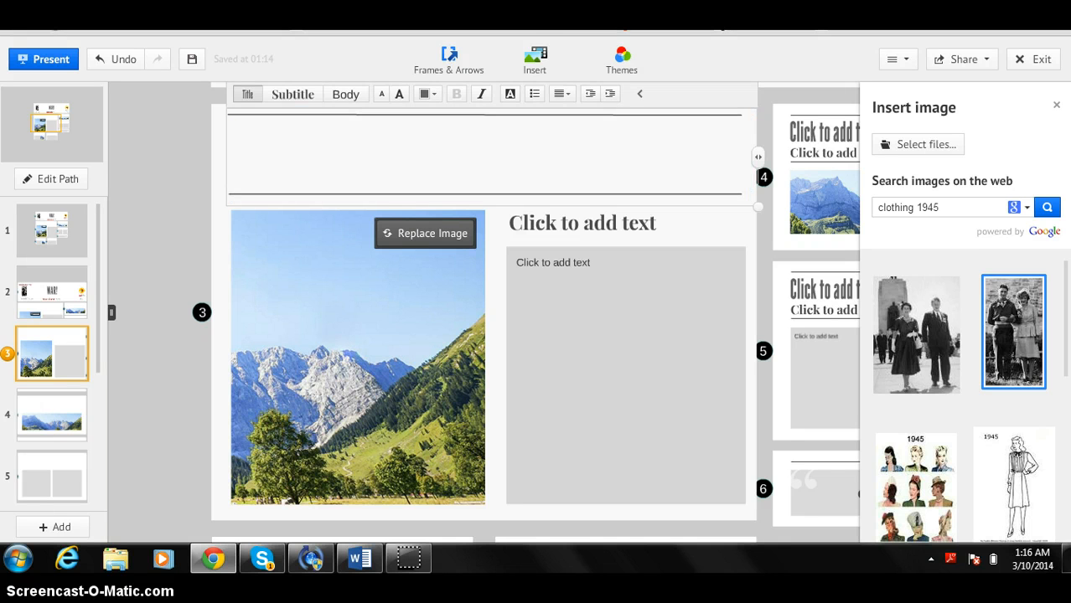
{"action": "key", "text": "ctrl+Tab"}
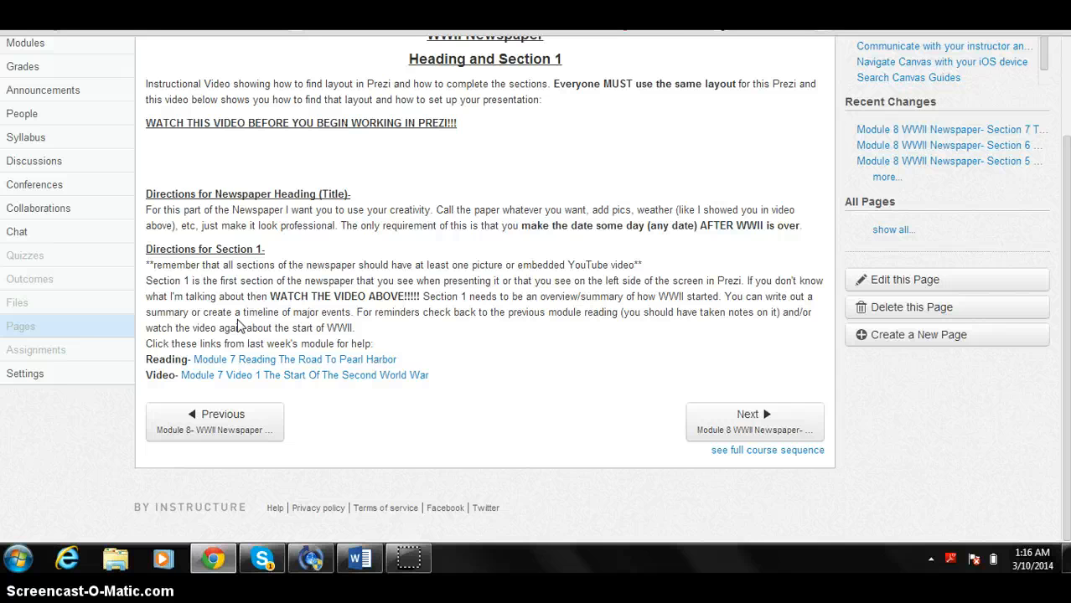
{"action": "left_click", "coordinate": [175, 84]}
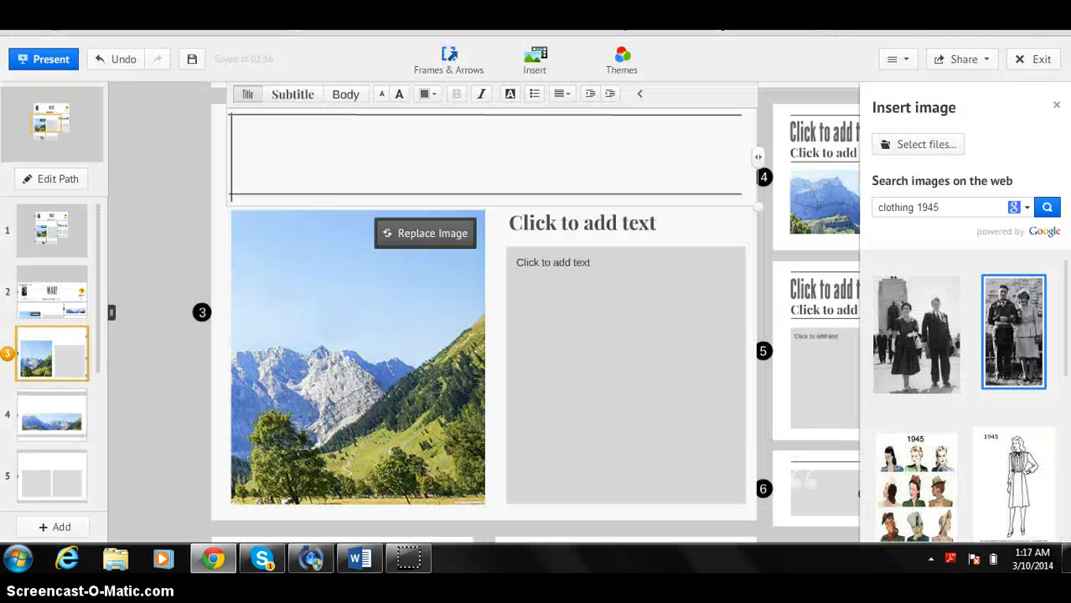
- Enter "Causes of WWII" as the headline of frame 3
{"action": "left_click", "coordinate": [279, 165]}
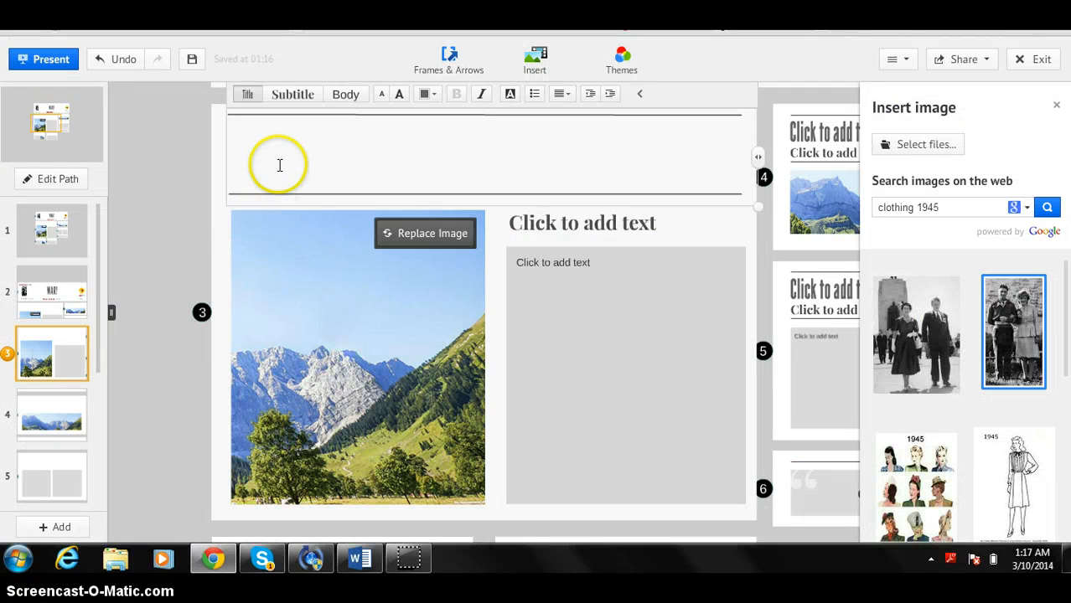
{"action": "type", "text": "Causes"}
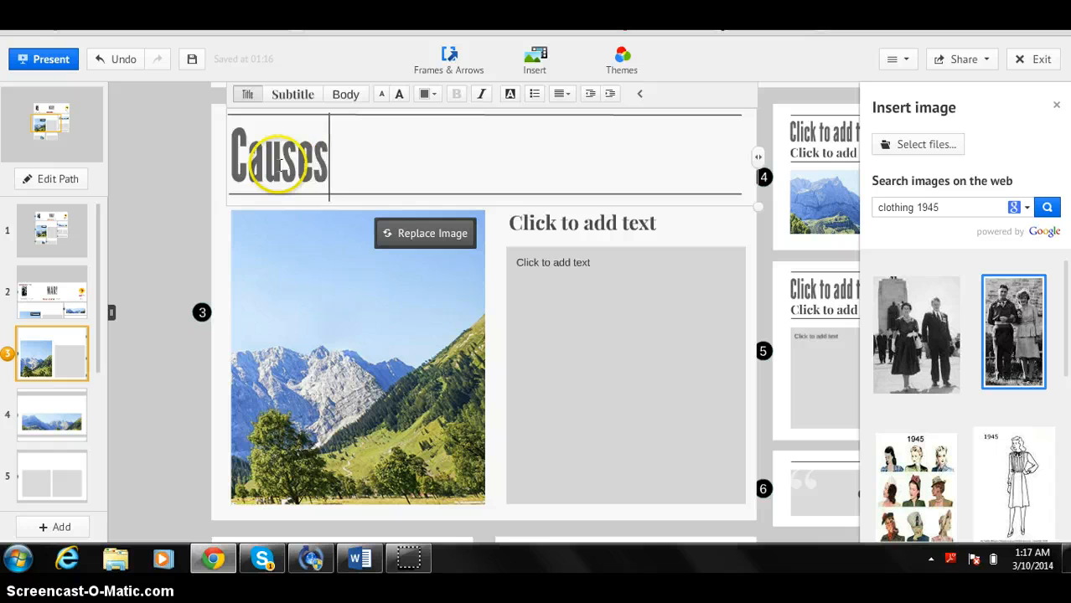
{"action": "type", "text": " of QQI"}
{"action": "key", "text": "BackSpace"}
{"action": "key", "text": "BackSpace"}
{"action": "key", "text": "BackSpace"}
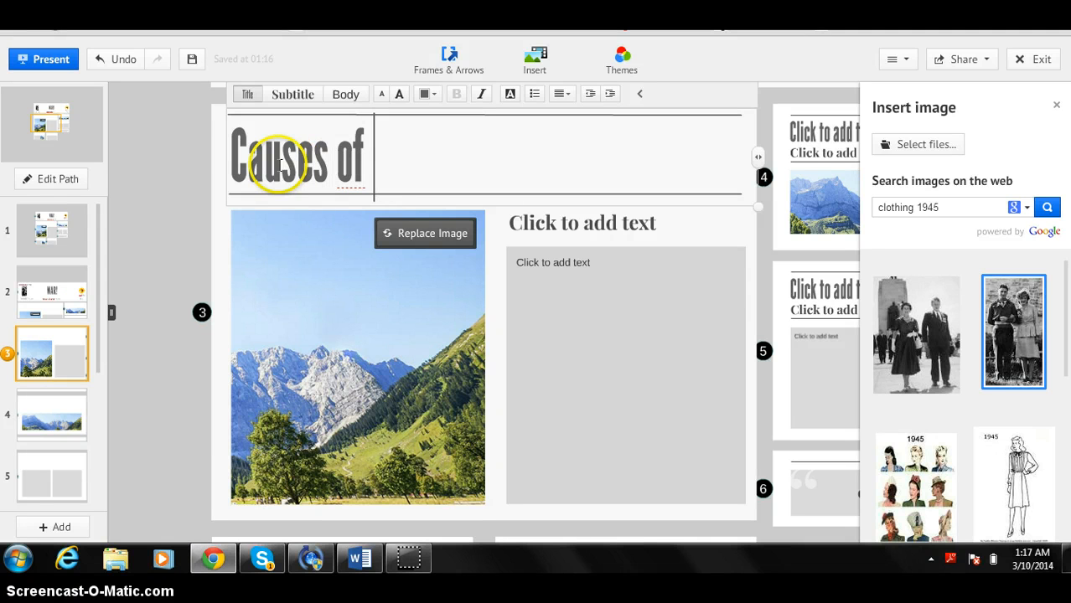
{"action": "type", "text": "WWII"}
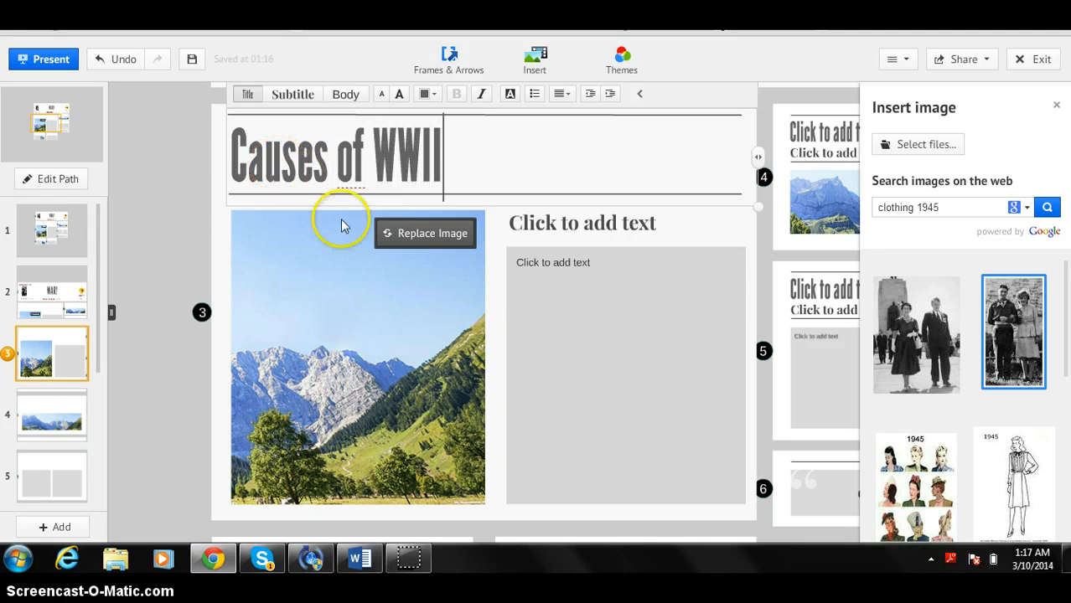
- Fill the grey body text box beside the mountain picture with about three lines of random filler letters starting with "kjhsdfuhyouea jskdhfjk"
{"action": "left_click", "coordinate": [583, 224]}
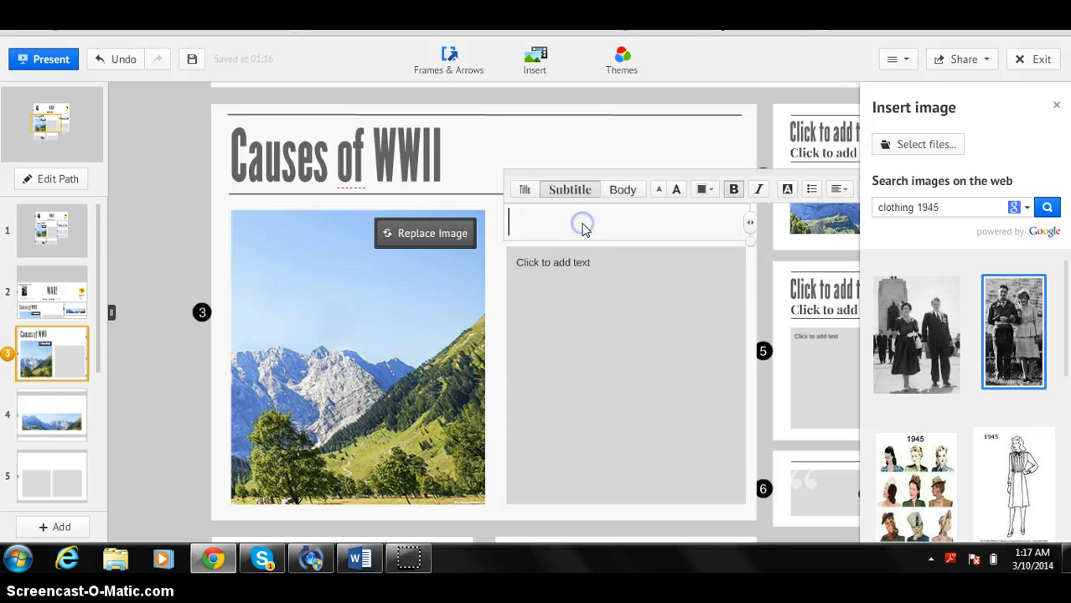
{"action": "left_click", "coordinate": [545, 265]}
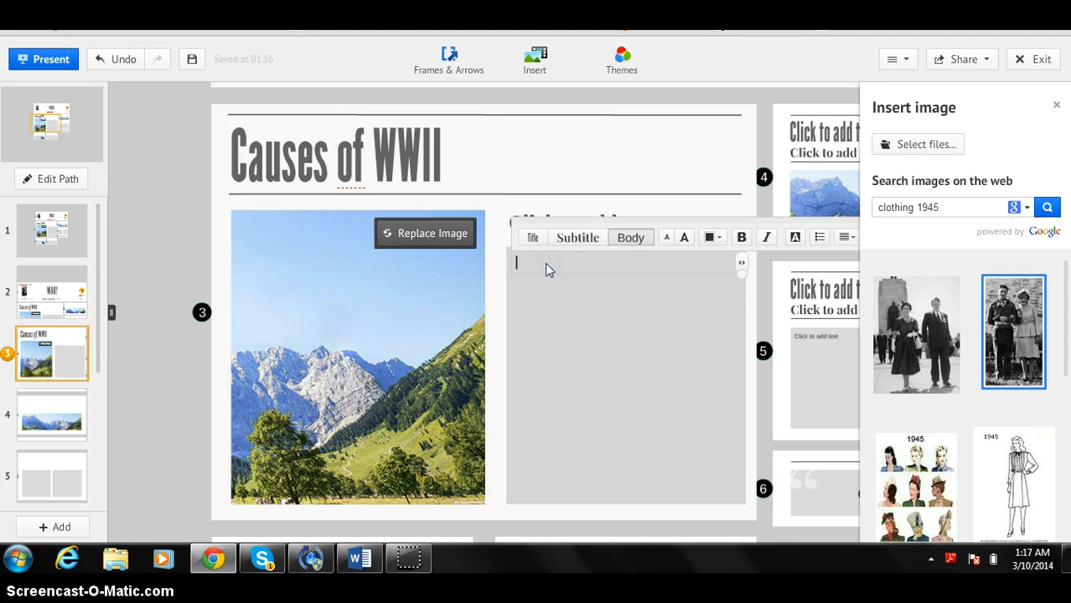
{"action": "type", "text": "kjhsdfuhyouea jskdhfjk "}
{"action": "type", "text": " jdklakjshi"}
{"action": "type", "text": "d hfjk"}
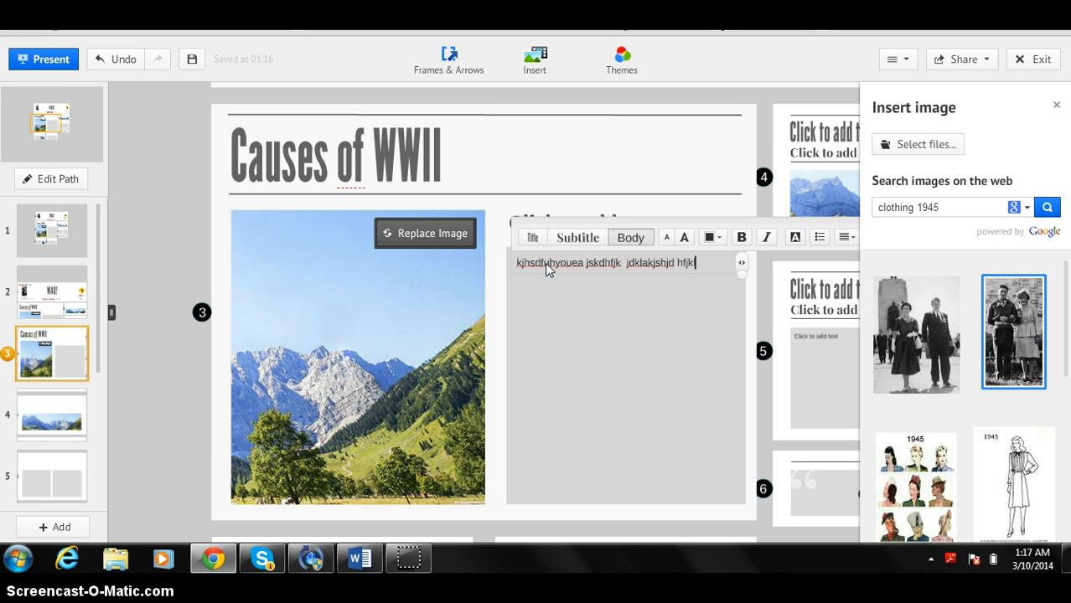
{"action": "type", "text": "lkajshd fhjklkjshd"}
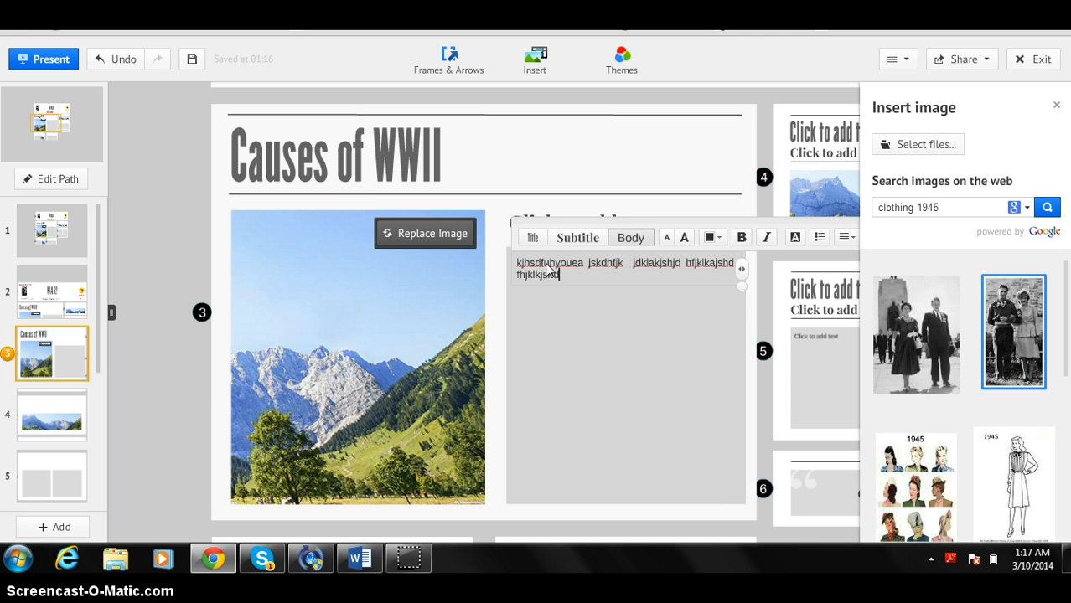
{"action": "type", "text": " fhjklksjha sjkdlf"}
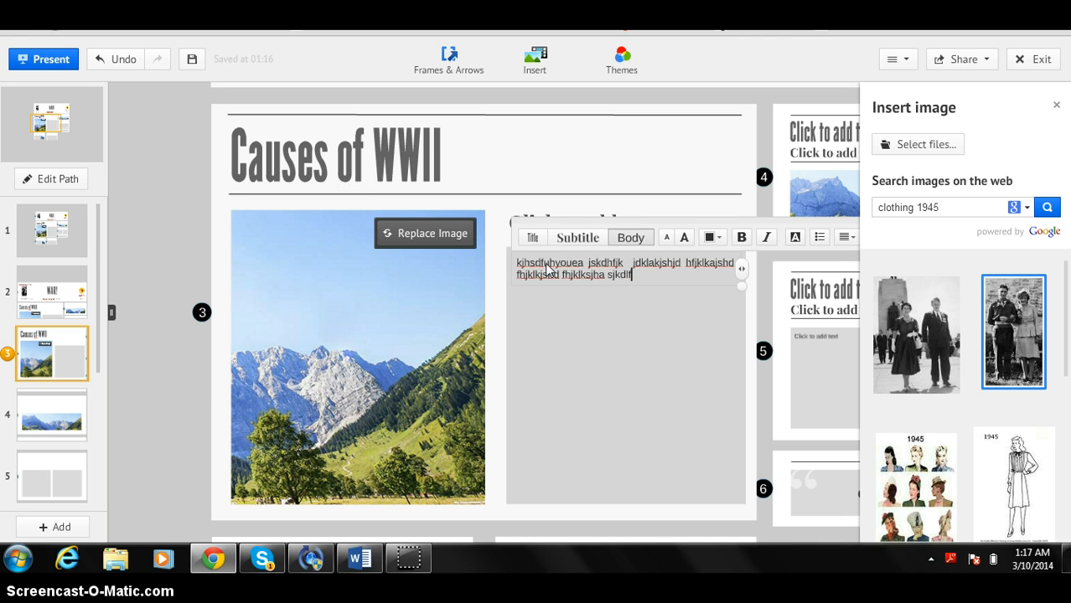
{"action": "type", "text": " jhd sjklakjs dhjklfka jsh"}
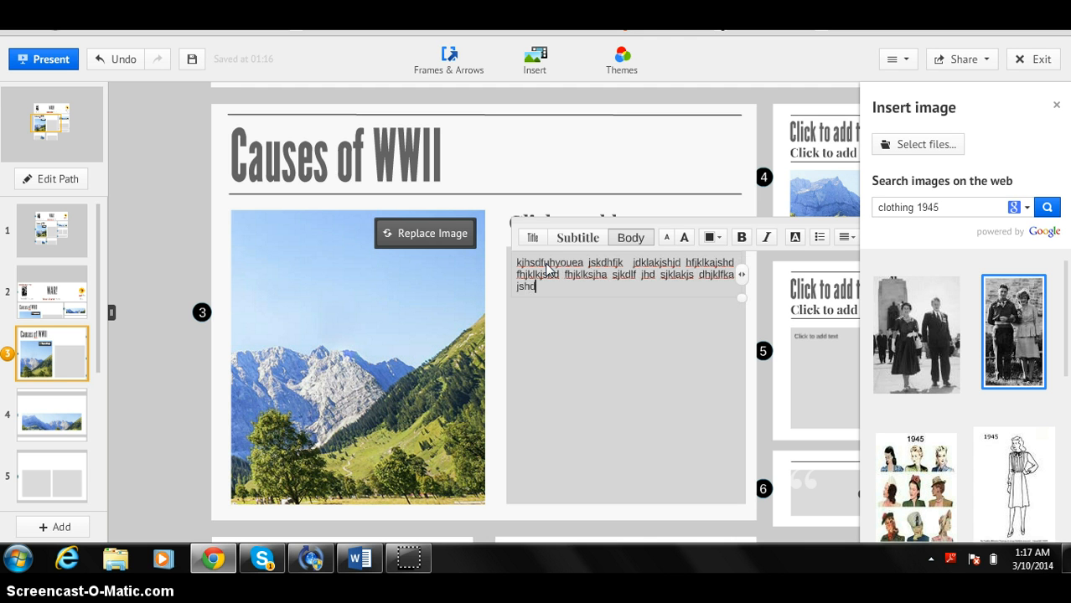
{"action": "type", "text": "df"}
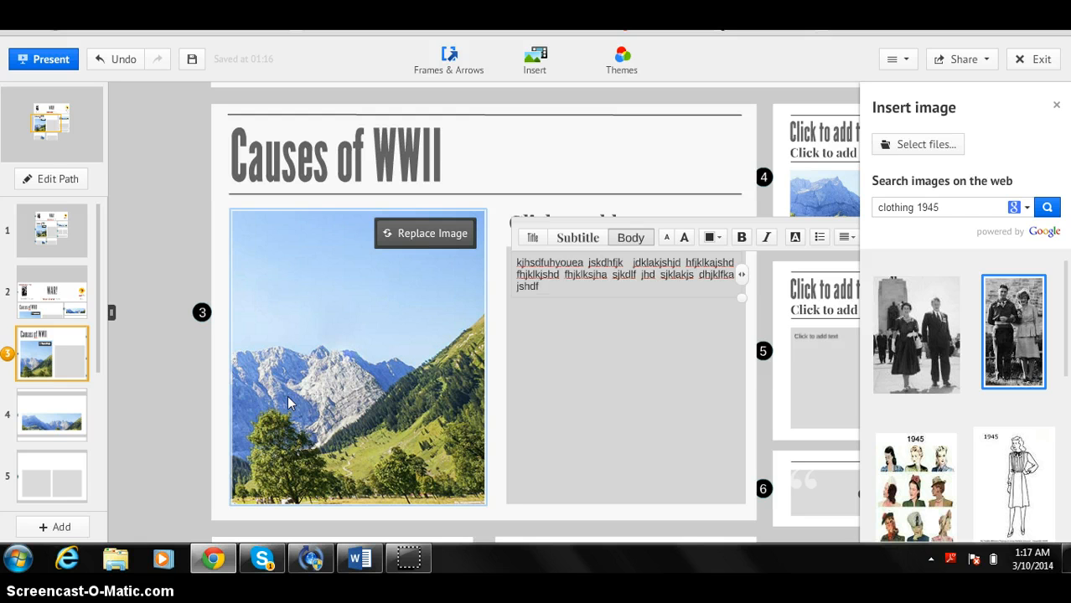
- Finish the body text and search the web images for "adolf hitler" instead of the clothing term
{"action": "left_click", "coordinate": [350, 392]}
{"action": "left_click", "coordinate": [348, 388]}
{"action": "left_click", "coordinate": [914, 252]}
{"action": "left_click", "coordinate": [949, 207]}
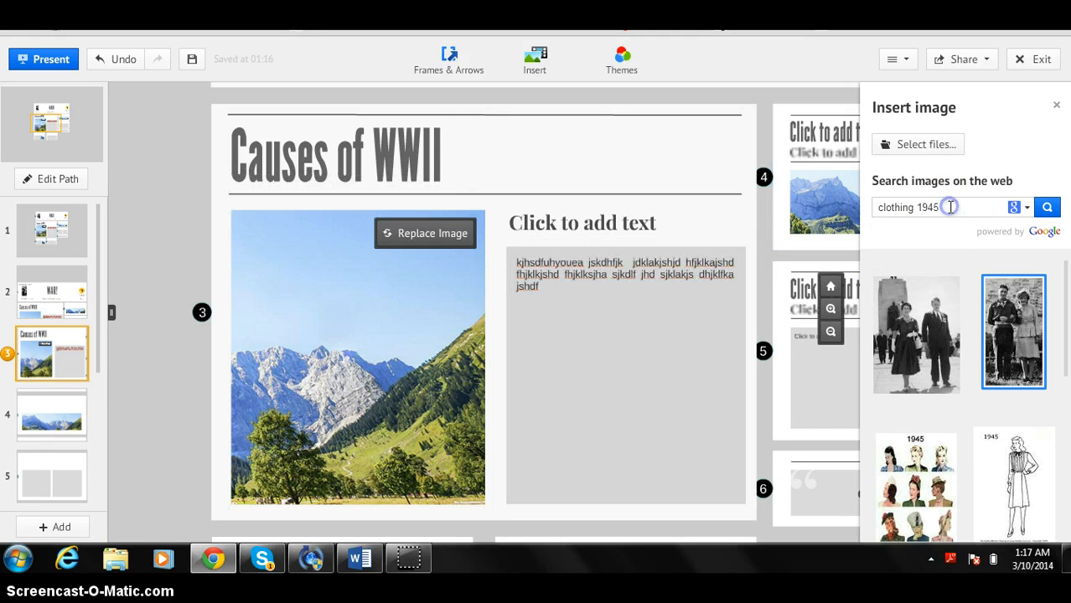
{"action": "key", "text": "BackSpace"}
{"action": "key", "text": "BackSpace"}
{"action": "key", "text": "BackSpace"}
{"action": "key", "text": "BackSpace"}
{"action": "key", "text": "BackSpace"}
{"action": "key", "text": "BackSpace"}
{"action": "key", "text": "BackSpace"}
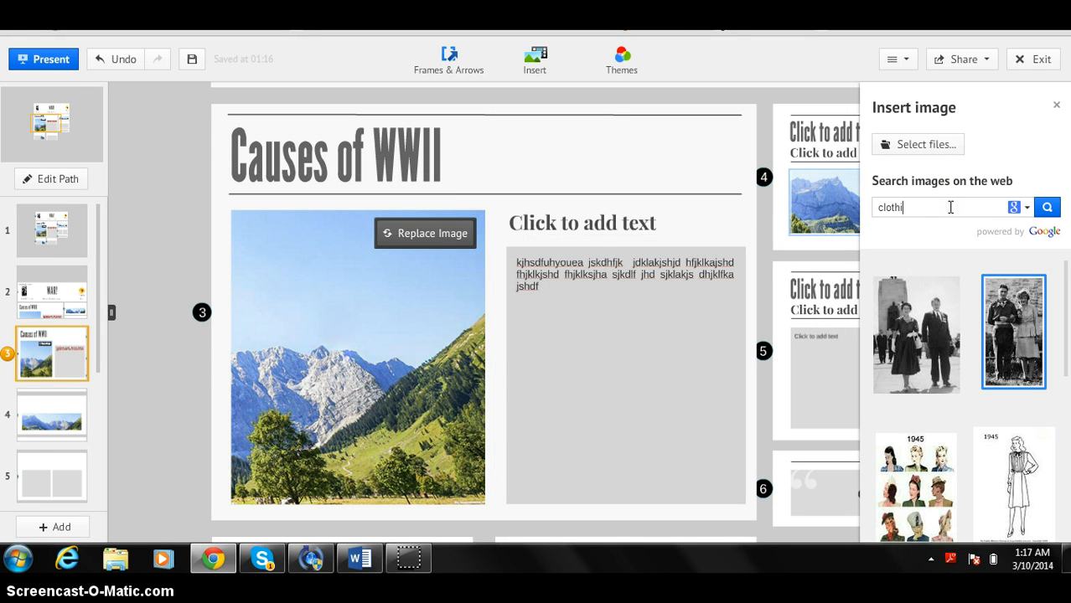
{"action": "key", "text": "BackSpace"}
{"action": "type", "text": "adolf hitler"}
{"action": "key", "text": "Return"}
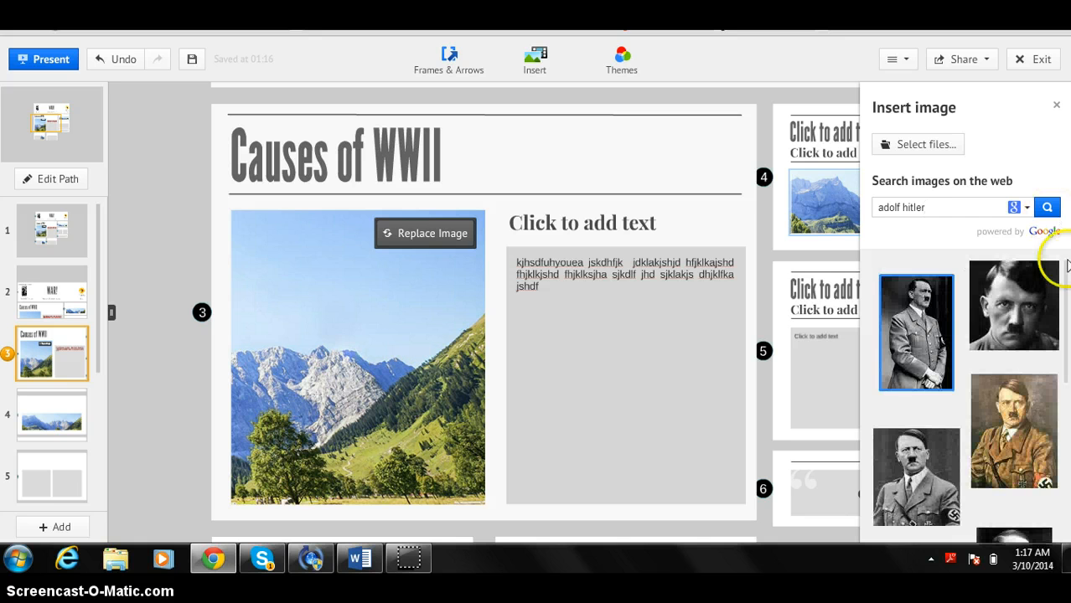
- Insert the first search result, the black-and-white portrait of Hitler with crossed hands, into the "Causes of WWII" frame
{"action": "left_click", "coordinate": [1064, 304]}
{"action": "mouse_move", "coordinate": [1064, 304]}
{"action": "left_mouse_down"}
{"action": "mouse_move", "coordinate": [1066, 484]}
{"action": "mouse_move", "coordinate": [1066, 308]}
{"action": "left_mouse_up"}
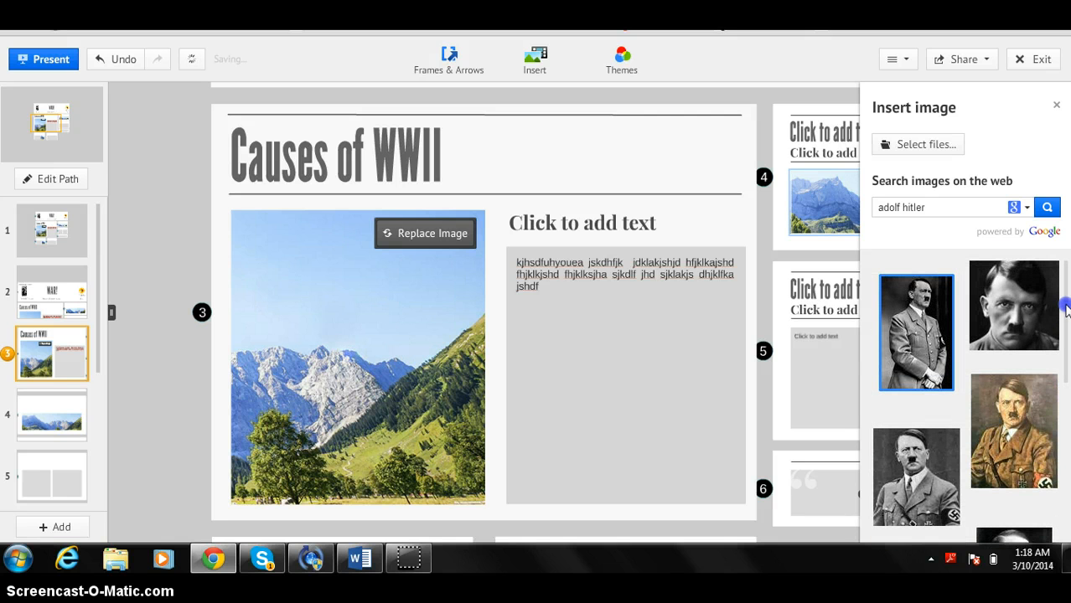
{"action": "left_click", "coordinate": [916, 334]}
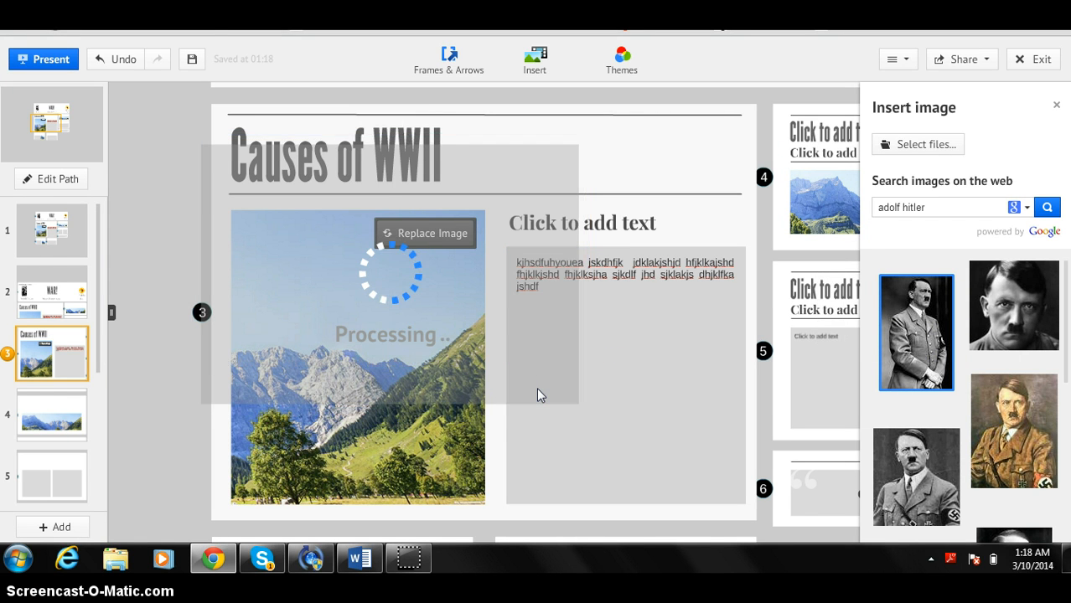
- Delete the template's mountain picture behind the portrait in the "Causes of WWII" frame
{"action": "left_click", "coordinate": [271, 464]}
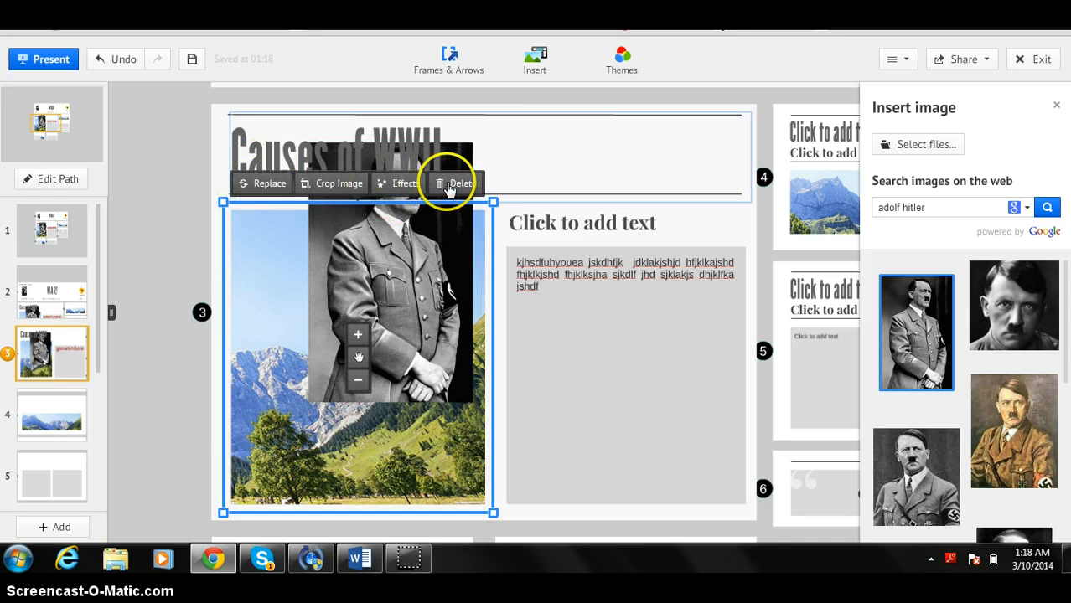
{"action": "left_click", "coordinate": [448, 185]}
{"action": "left_click", "coordinate": [448, 186]}
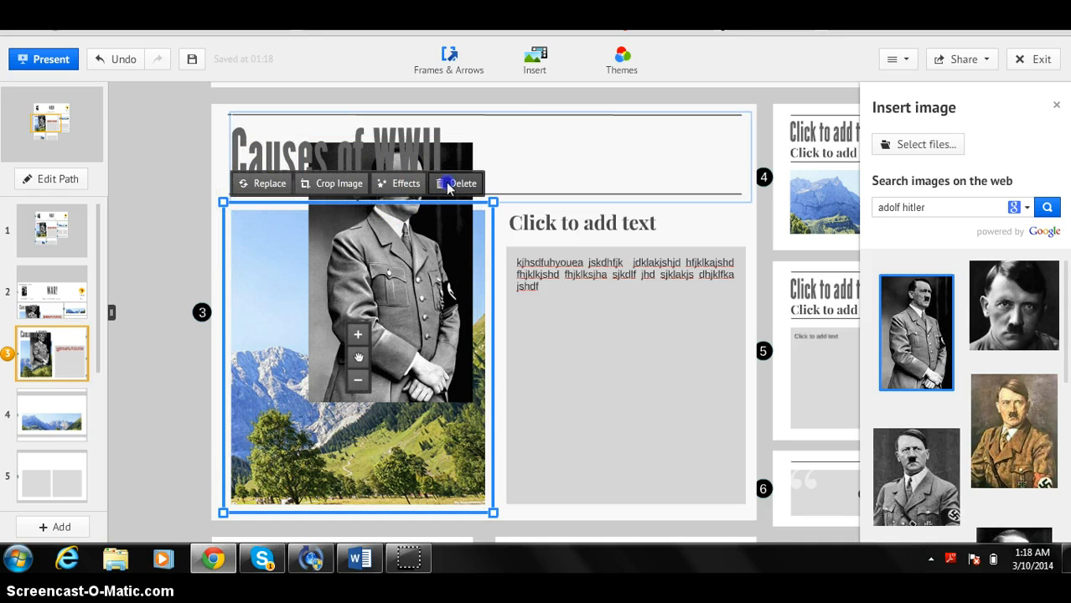
- Shrink the Hitler portrait to about a fifth of the "Causes of WWII" frame's width and place it directly beneath the start of the heading
{"action": "left_click_drag", "start_coordinate": [406, 295], "coordinate": [325, 360]}
{"action": "left_click", "coordinate": [371, 447]}
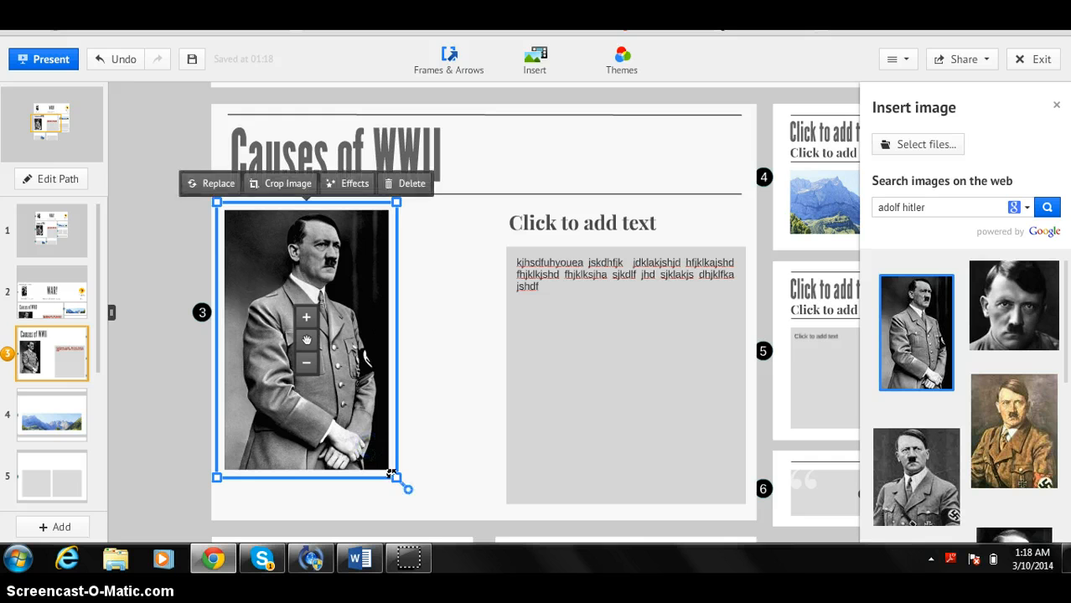
{"action": "left_click_drag", "start_coordinate": [396, 479], "coordinate": [361, 410]}
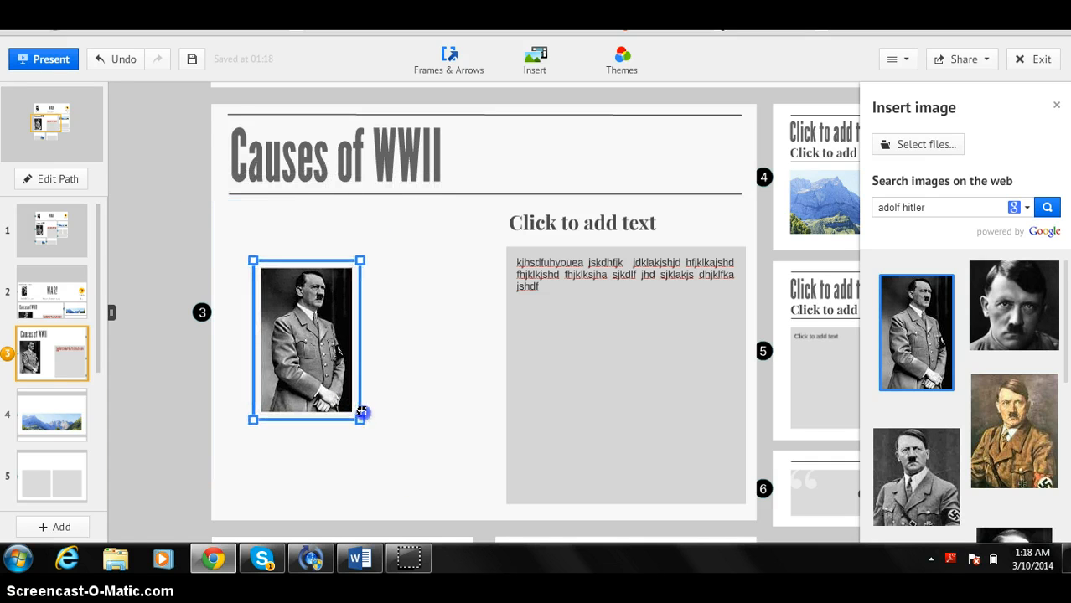
{"action": "left_click_drag", "start_coordinate": [318, 351], "coordinate": [298, 309]}
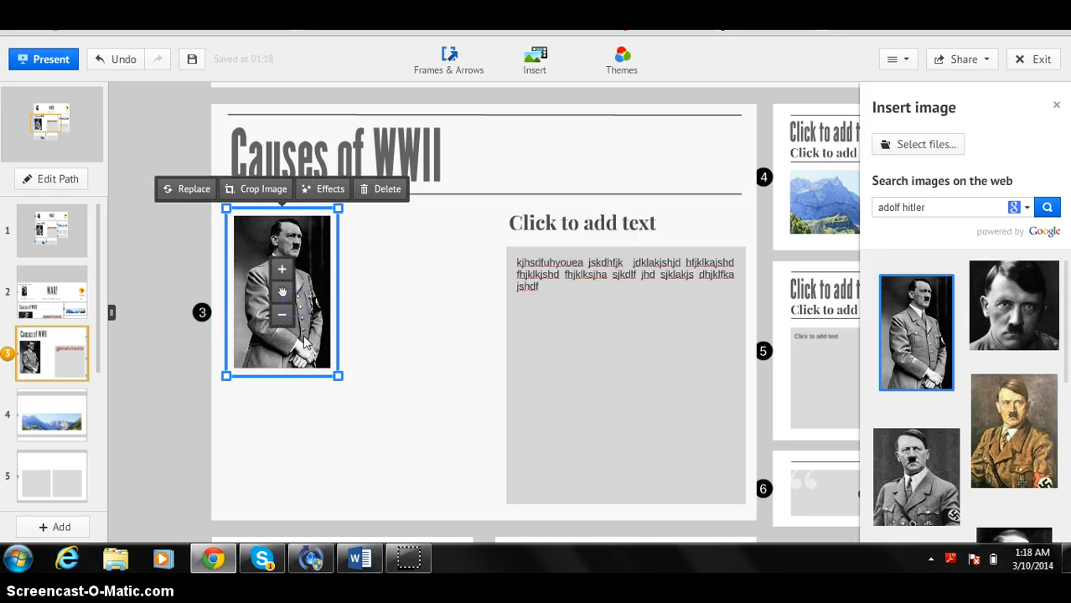
{"action": "left_click_drag", "start_coordinate": [339, 378], "coordinate": [344, 387]}
{"action": "left_click", "coordinate": [299, 312]}
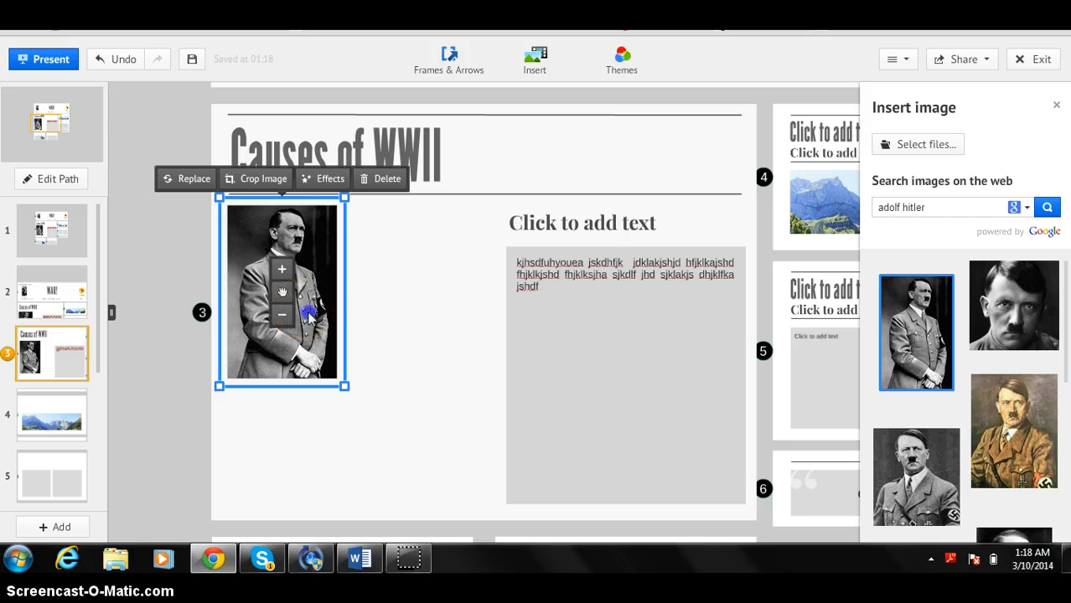
{"action": "left_click_drag", "start_coordinate": [306, 312], "coordinate": [311, 314]}
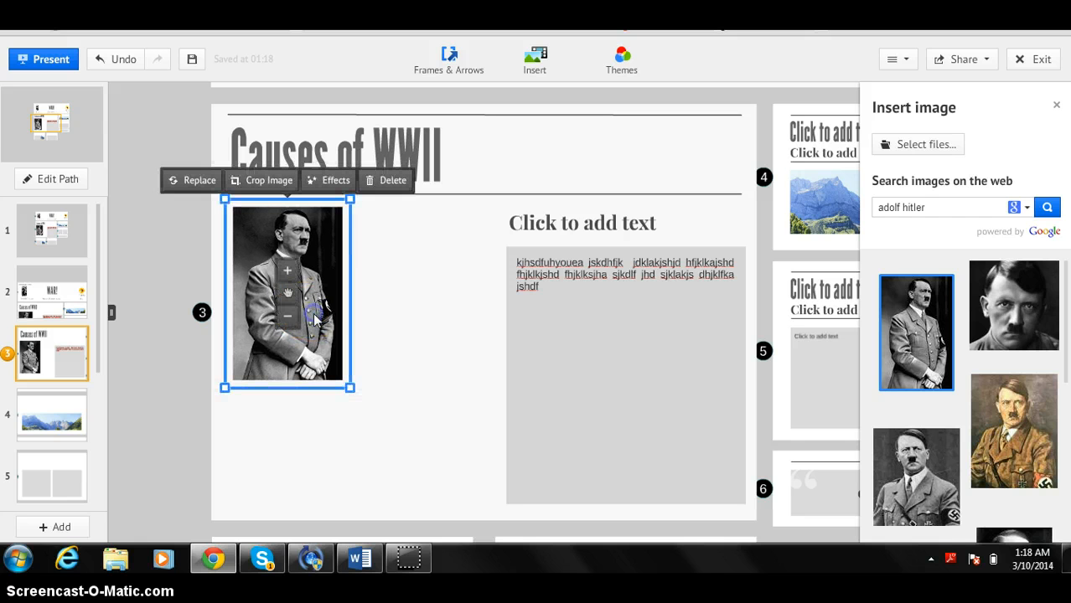
- Search the web images for "mussolini" instead of the previous term
{"action": "left_click", "coordinate": [942, 206]}
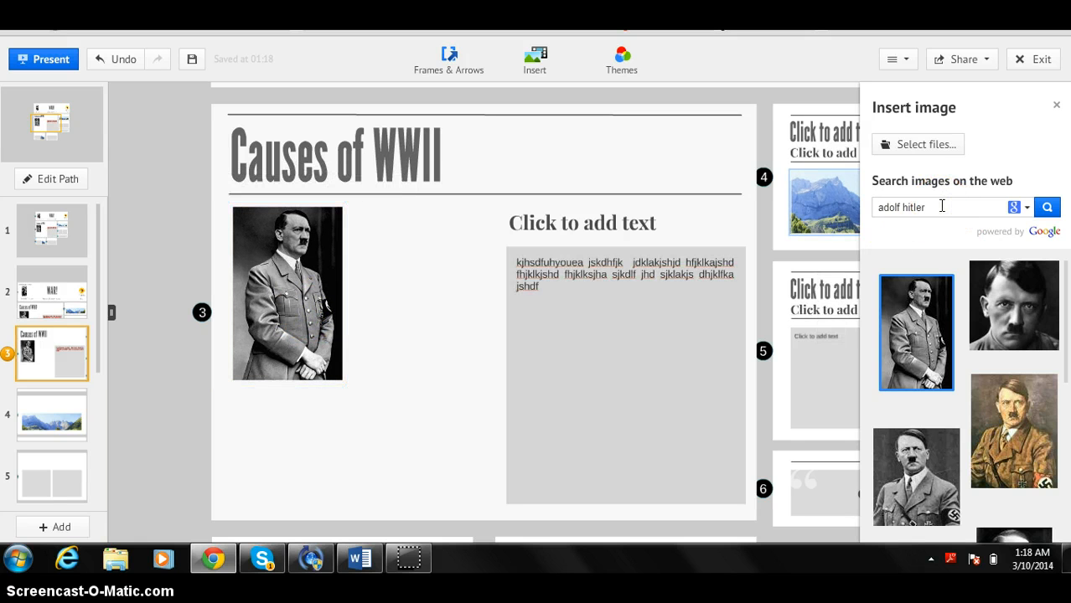
{"action": "key", "text": "BackSpace"}
{"action": "key", "text": "BackSpace"}
{"action": "key", "text": "BackSpace"}
{"action": "type", "text": "mussolini"}
{"action": "key", "text": "Return"}
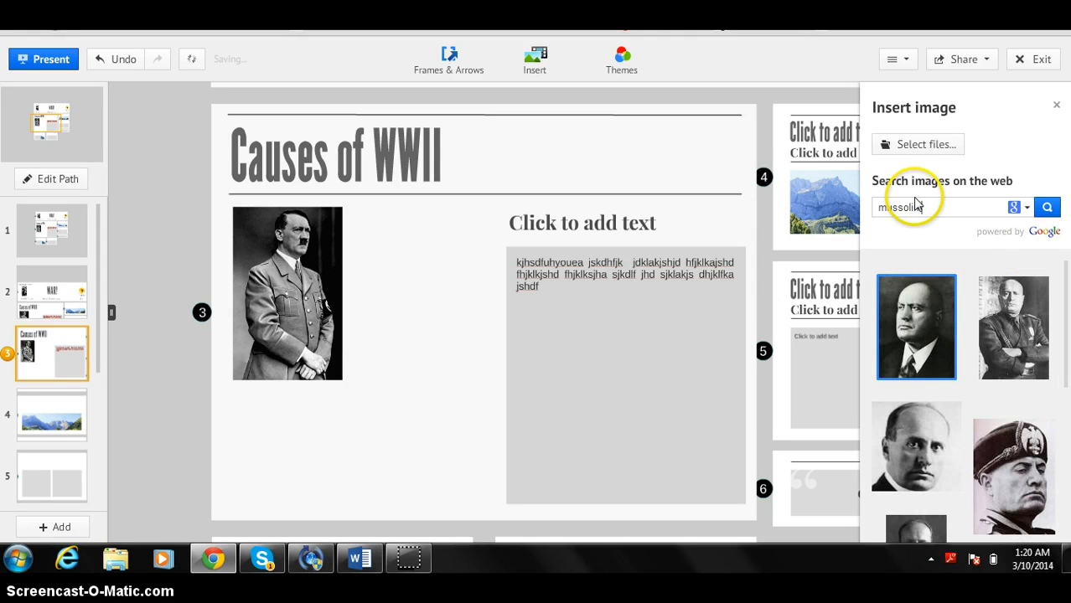
- Insert the Mussolini portrait with the eagle-badged cap, shrink it, and place it diagonally below the Hitler portrait, beside the grey text box
{"action": "left_click", "coordinate": [1023, 488]}
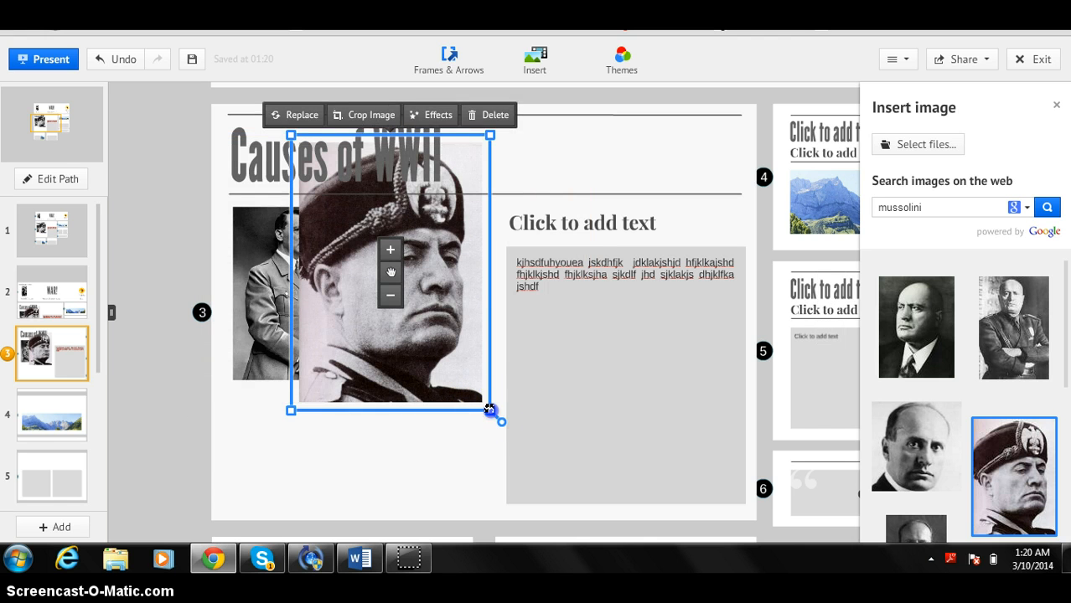
{"action": "left_click_drag", "start_coordinate": [489, 411], "coordinate": [470, 363]}
{"action": "left_click", "coordinate": [392, 295]}
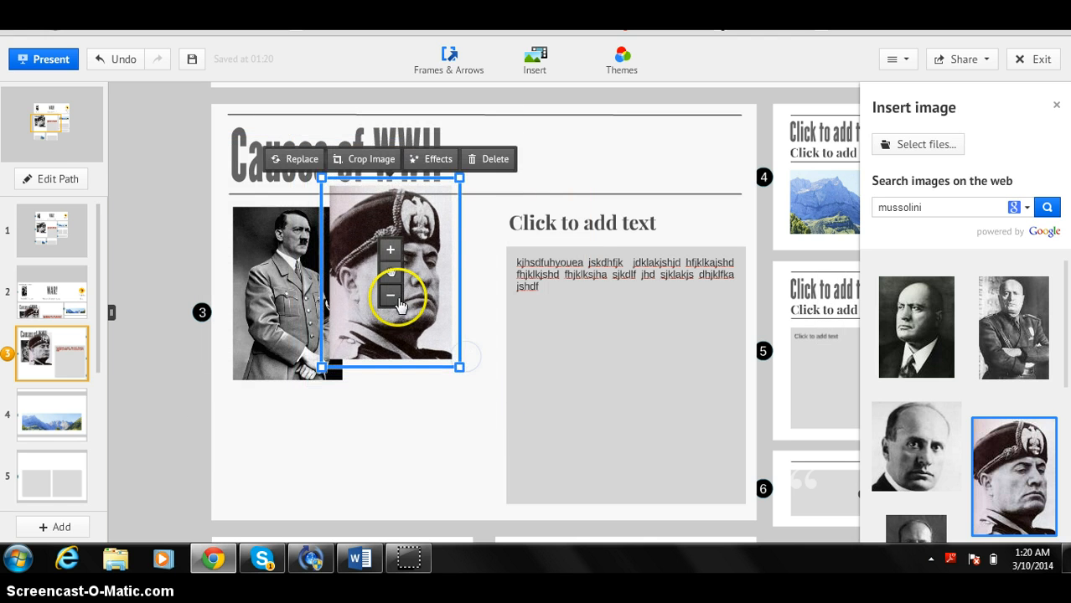
{"action": "left_click_drag", "start_coordinate": [409, 323], "coordinate": [442, 453]}
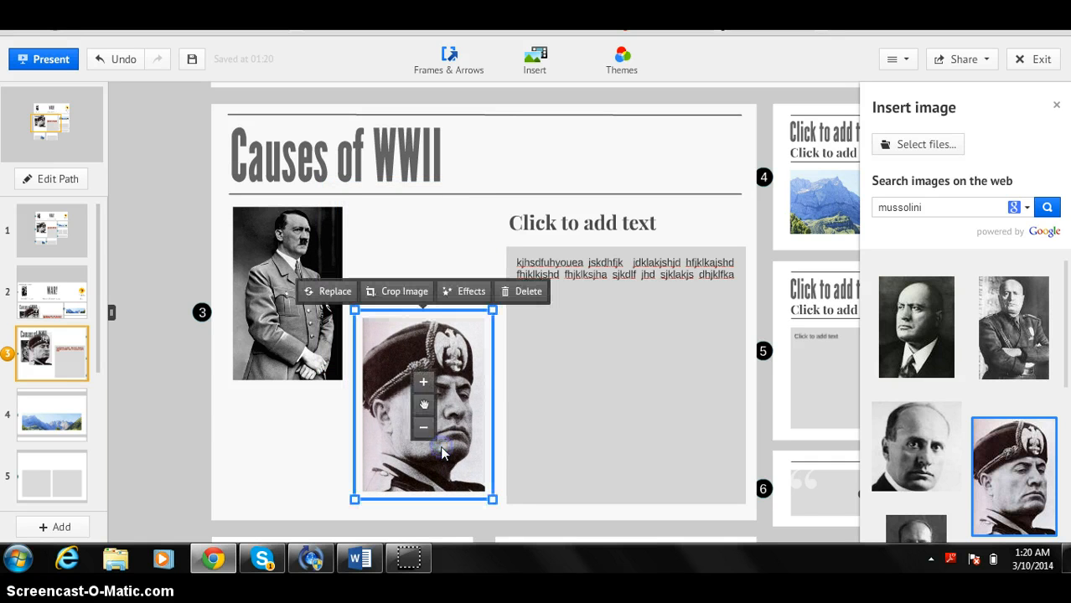
{"action": "left_click", "coordinate": [311, 447]}
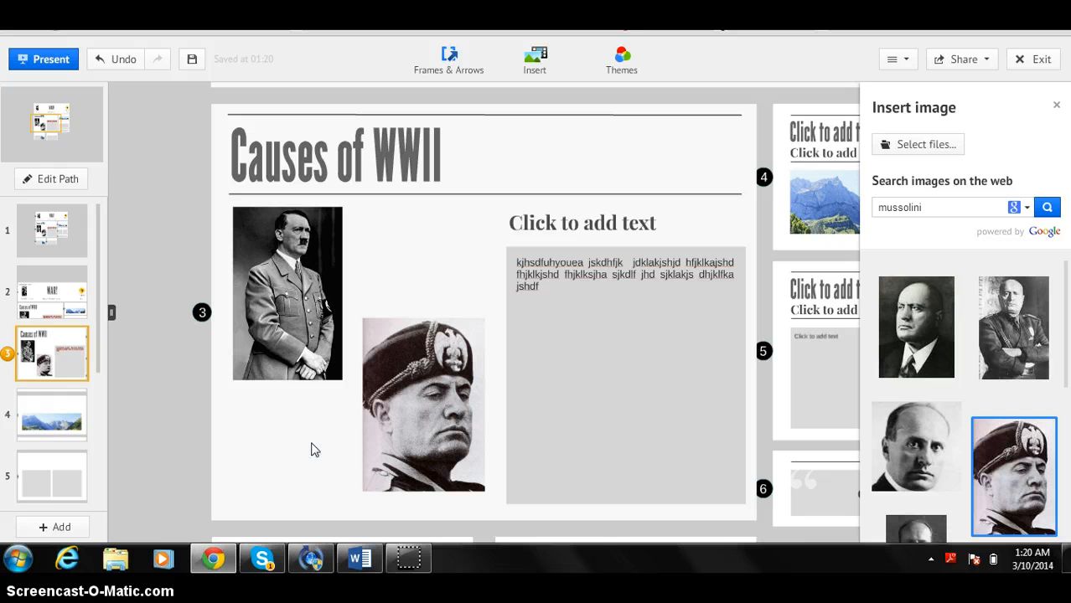